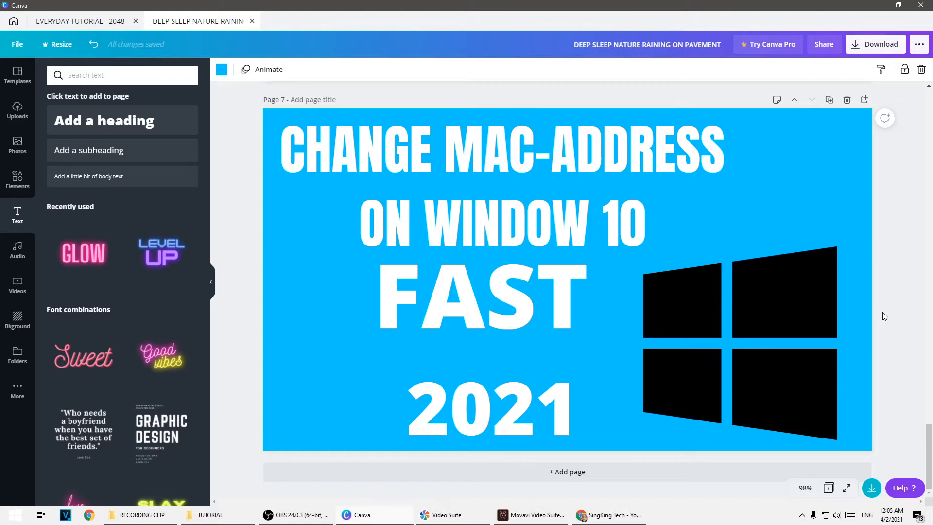
# Step: Add a new page after page 7 of the open thumbnail design
pyautogui.scroll(2, 301, 158)
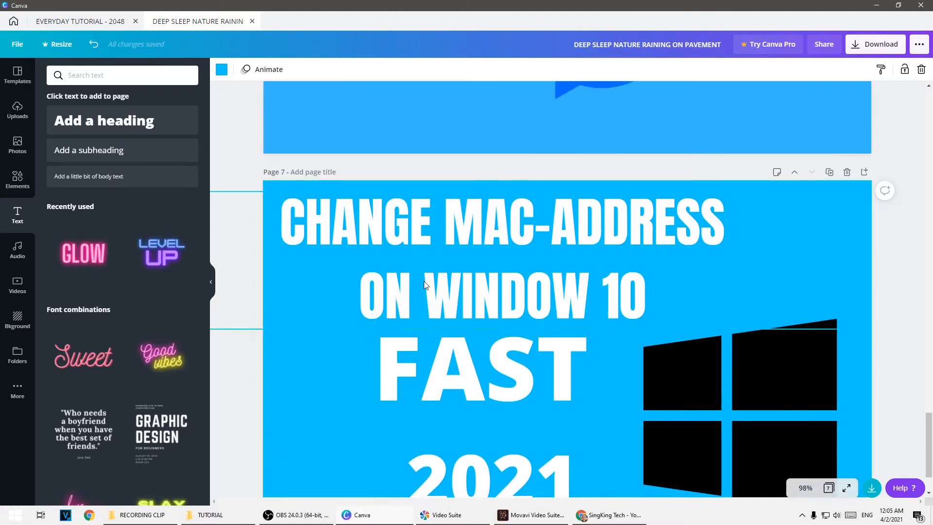
pyautogui.scroll(-2, 297, 157)
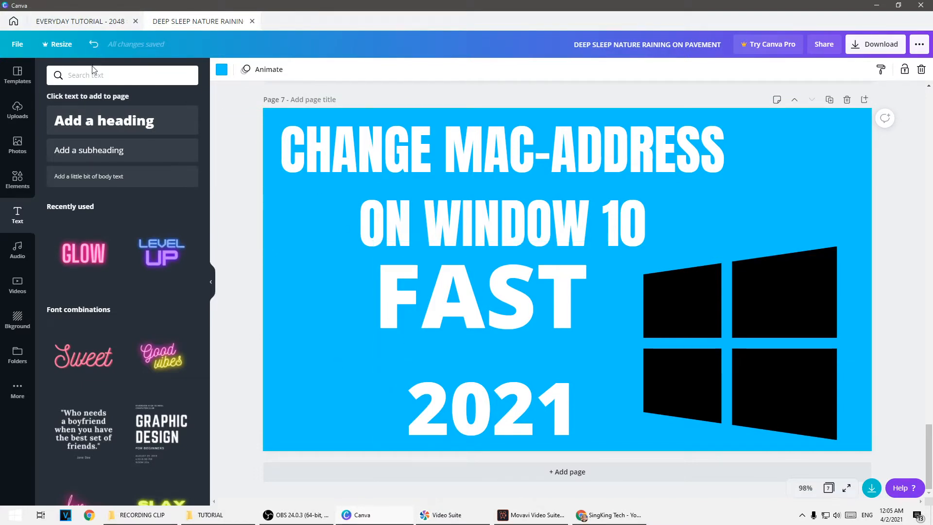
pyautogui.click(430, 472)
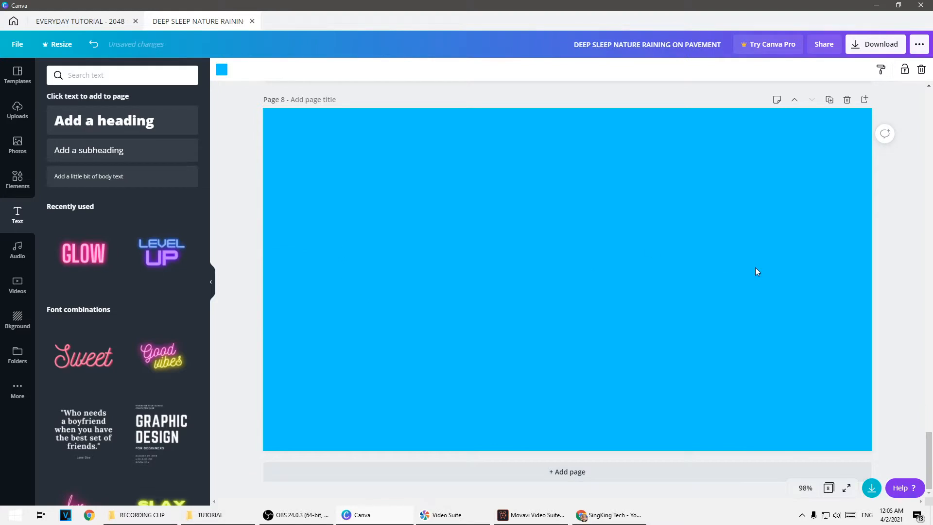
pyautogui.click(904, 182)
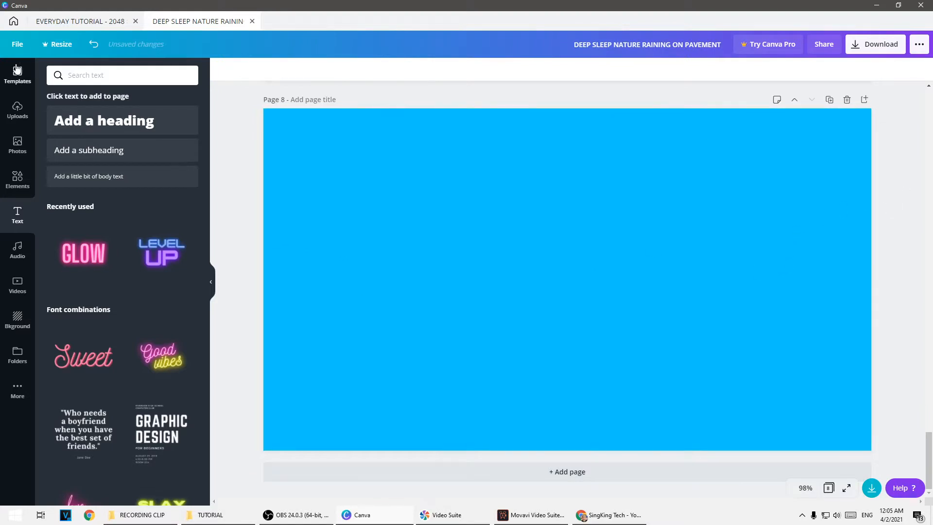
# Step: Search the home page for YouTube Thumbnail and create a new blank design of that type
pyautogui.click(17, 43)
pyautogui.click(247, 62)
pyautogui.click(13, 21)
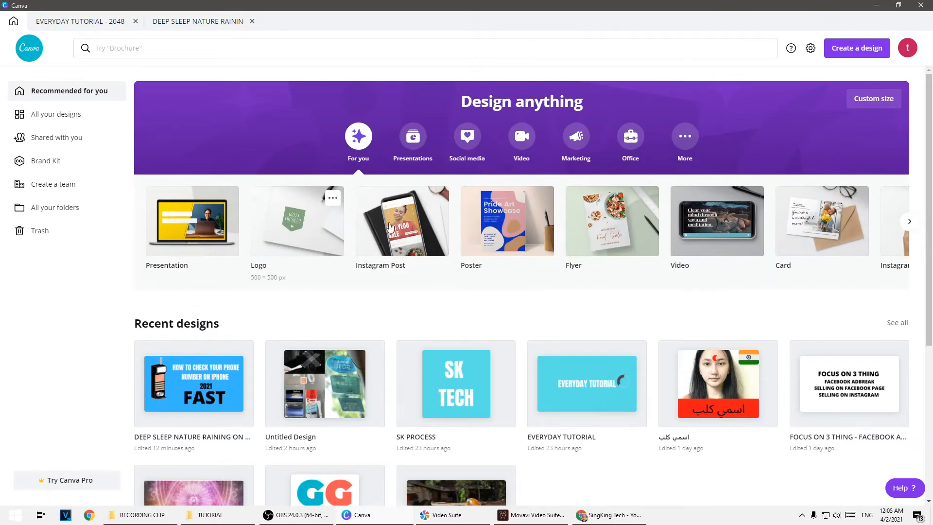
pyautogui.click(318, 46)
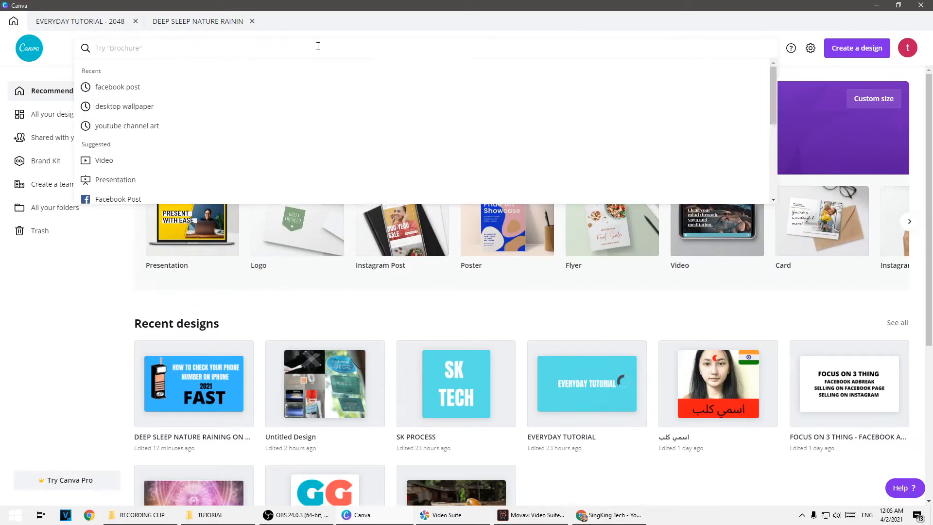
pyautogui.write('you')
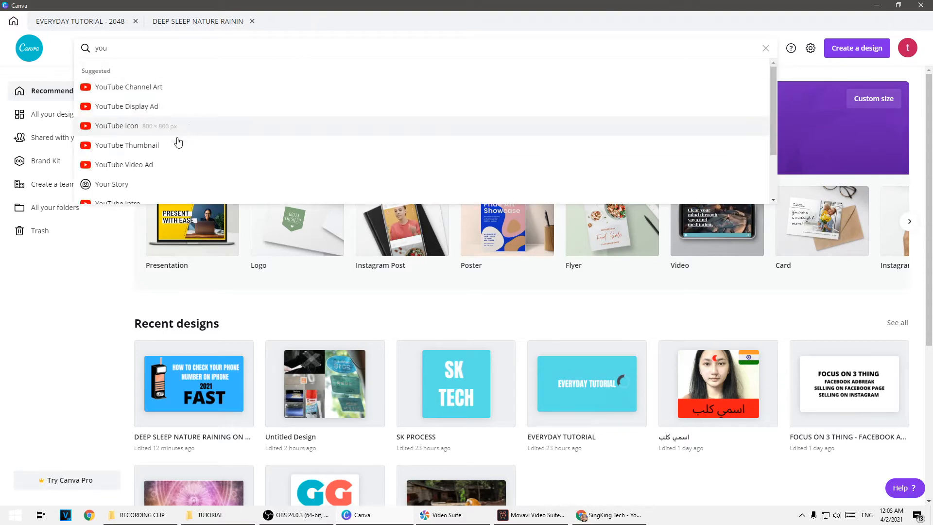
pyautogui.click(176, 142)
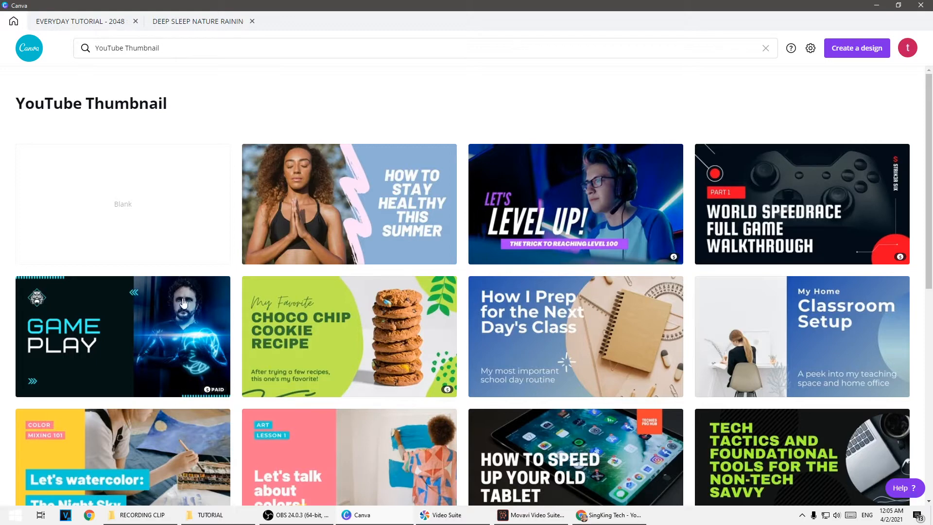
pyautogui.click(118, 181)
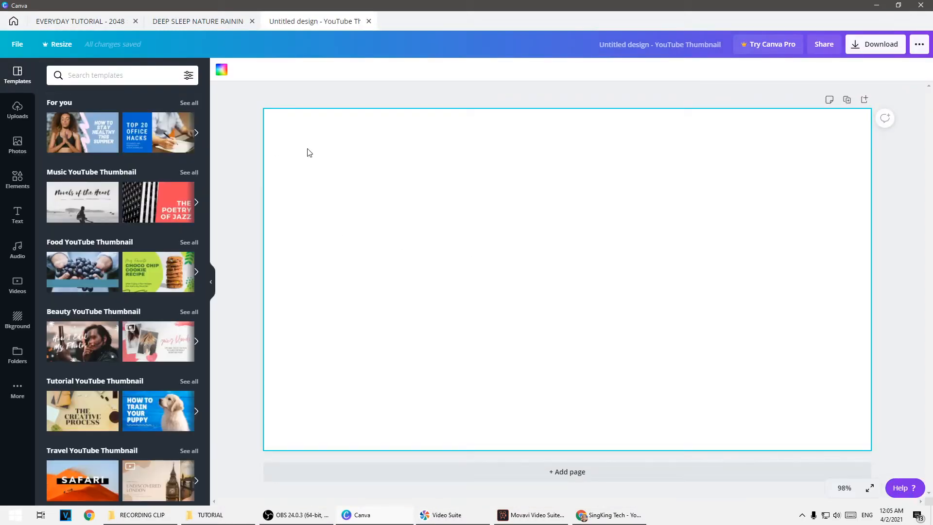
# Step: Try several default colours for the page background, ending with yellow
pyautogui.click(221, 71)
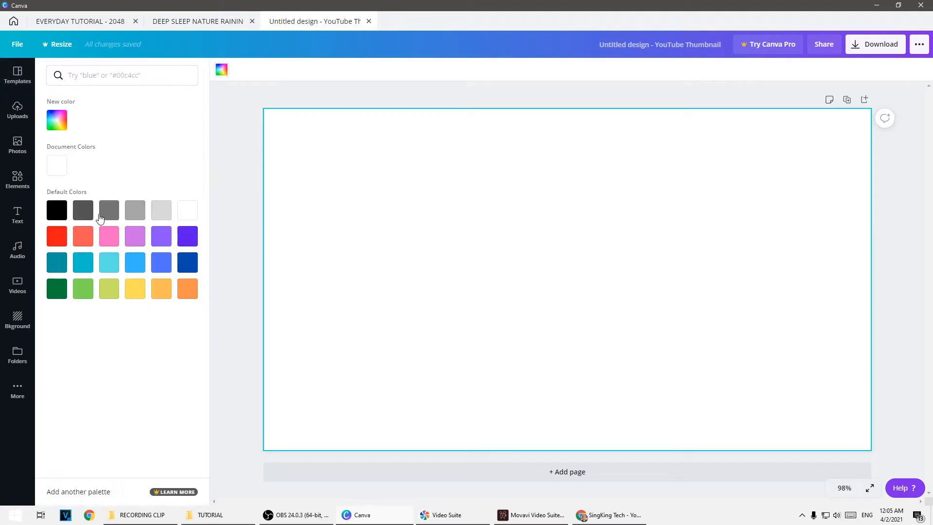
pyautogui.click(58, 211)
pyautogui.click(80, 236)
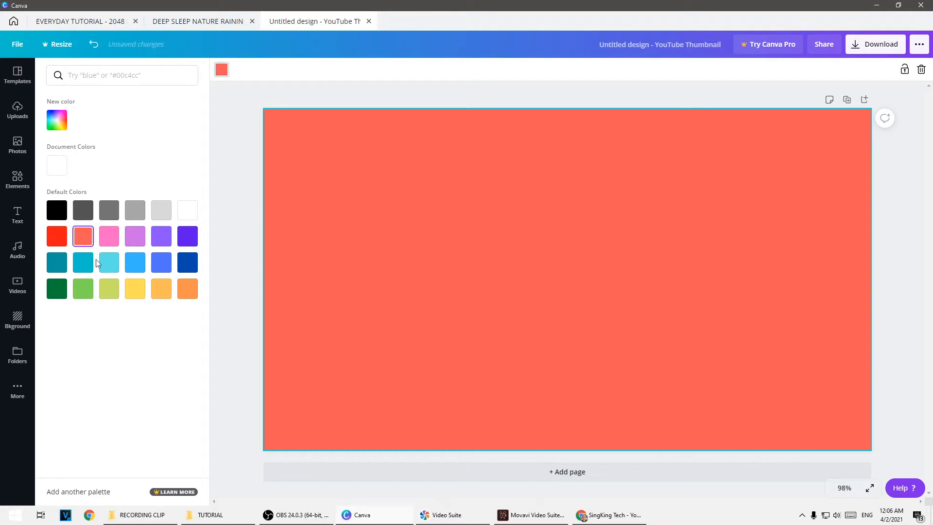
pyautogui.click(109, 263)
pyautogui.click(89, 264)
pyautogui.click(164, 268)
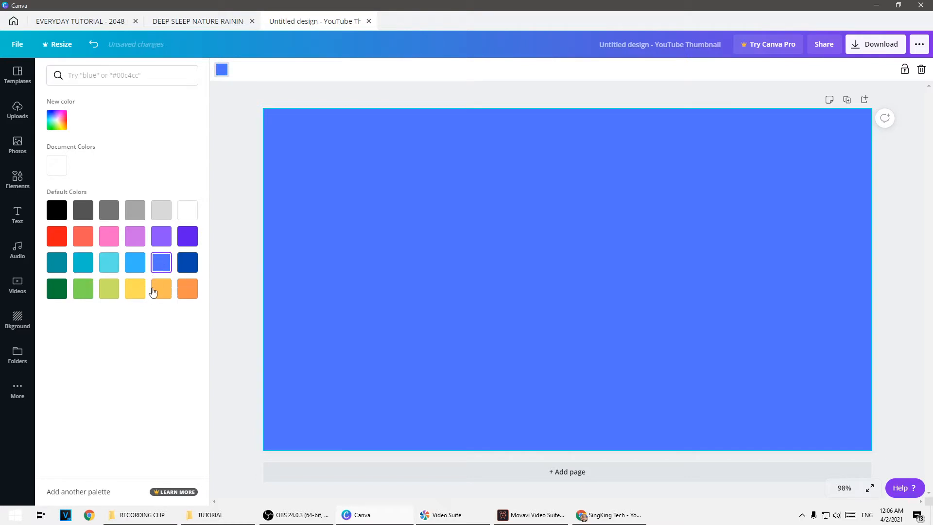
pyautogui.click(140, 293)
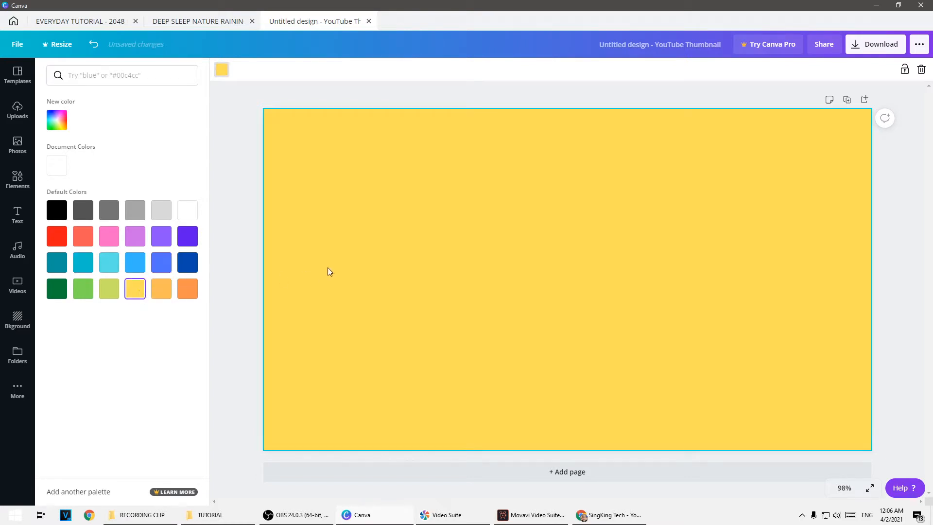
pyautogui.click(302, 112)
pyautogui.click(17, 214)
pyautogui.moveTo(93, 120); pyautogui.dragTo(404, 187)
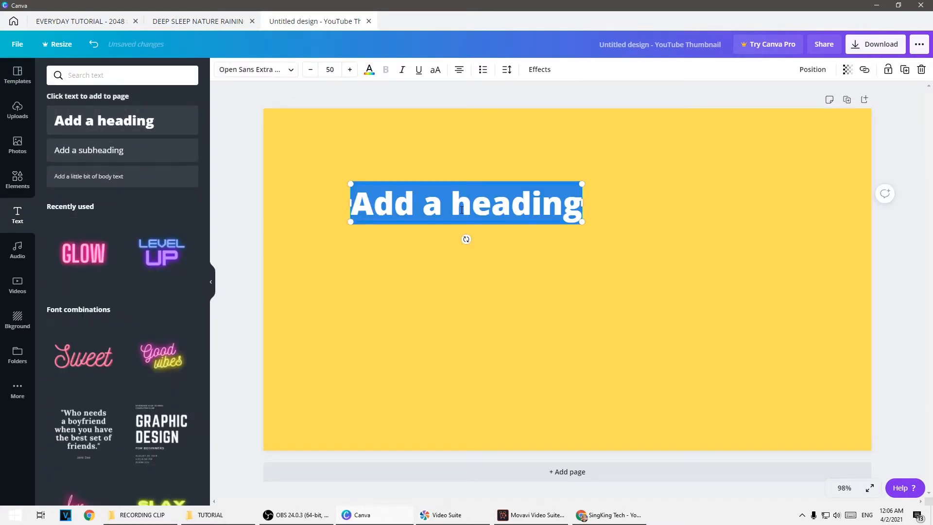
pyautogui.press('BackSpace')
pyautogui.write('C')
pyautogui.press('BackSpace')
pyautogui.write('HOW TO')
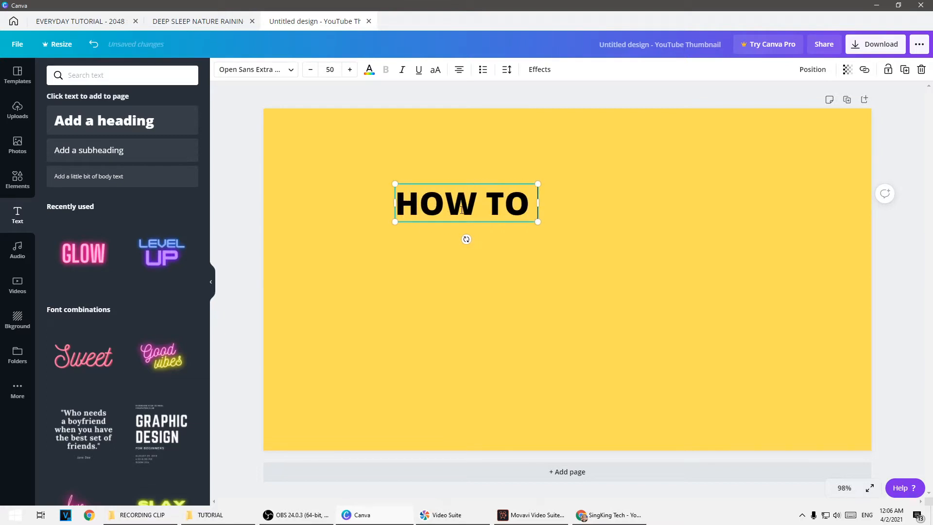
pyautogui.write(' C')
pyautogui.press('BackSpace')
pyautogui.press('BackSpace')
pyautogui.press('BackSpace')
pyautogui.press('BackSpace')
pyautogui.press('BackSpace')
pyautogui.press('BackSpace')
pyautogui.press('BackSpace')
pyautogui.press('BackSpace')
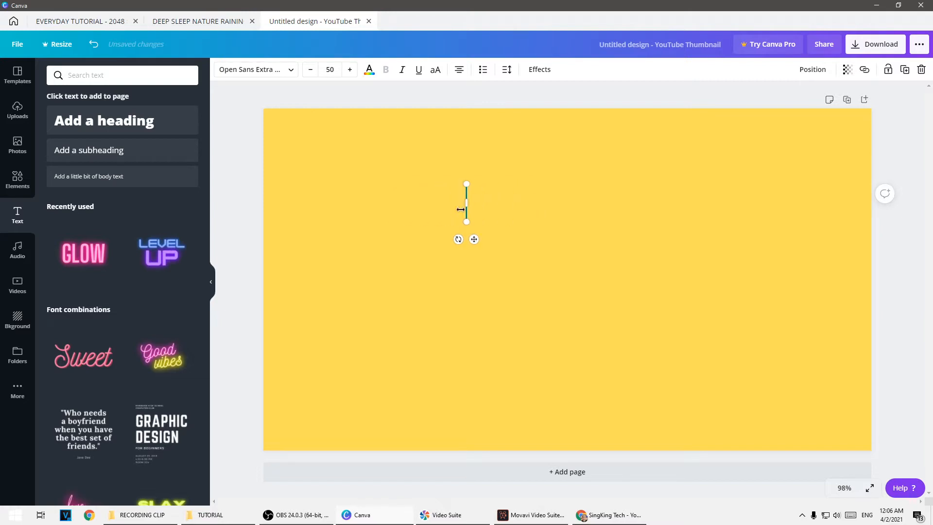
pyautogui.click(381, 214)
# Step: Set the page background to the light turquoise default colour
pyautogui.click(222, 70)
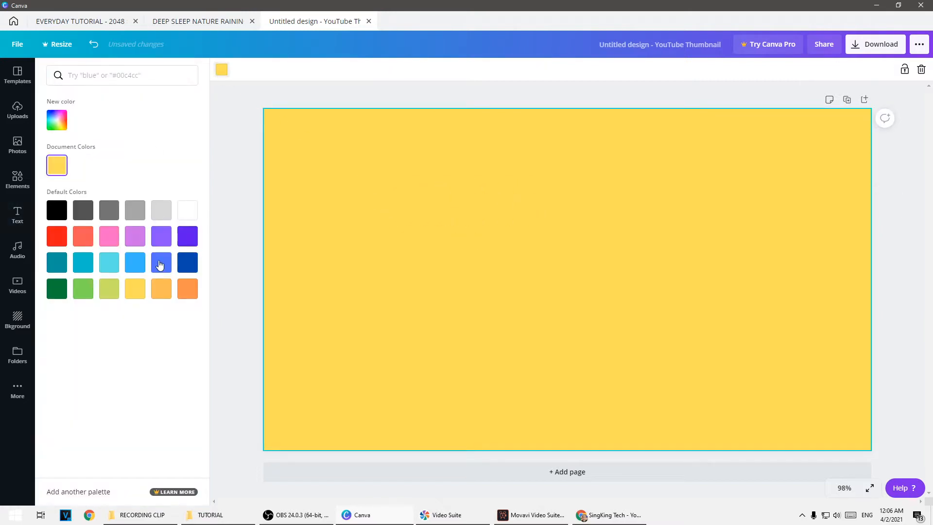
pyautogui.click(109, 262)
pyautogui.click(317, 85)
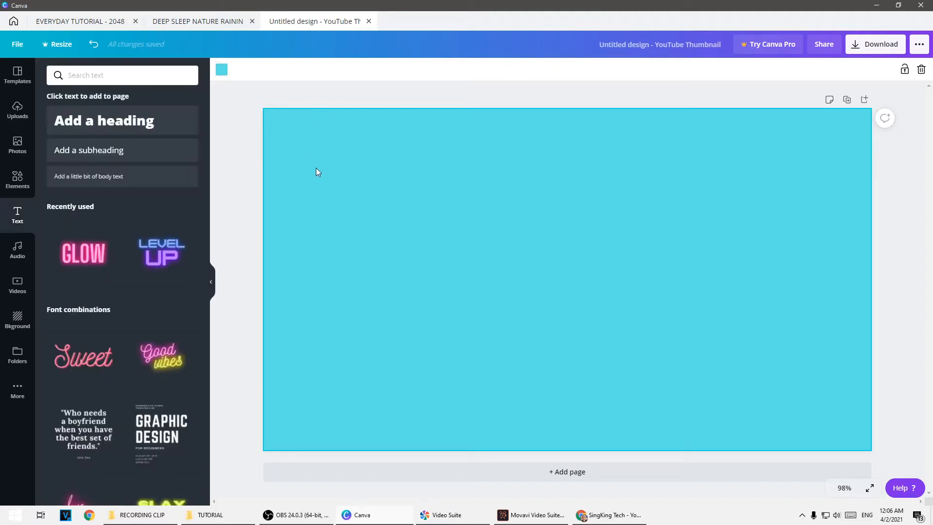
# Step: Add a heading to the page reading "SWITCH NEW DESIGN TO CLASSIC FACEBOOK"
pyautogui.moveTo(77, 130); pyautogui.dragTo(343, 187)
pyautogui.write('H')
pyautogui.press('BackSpace')
pyautogui.write('ST')
pyautogui.press('BackSpace')
pyautogui.write('WITCH')
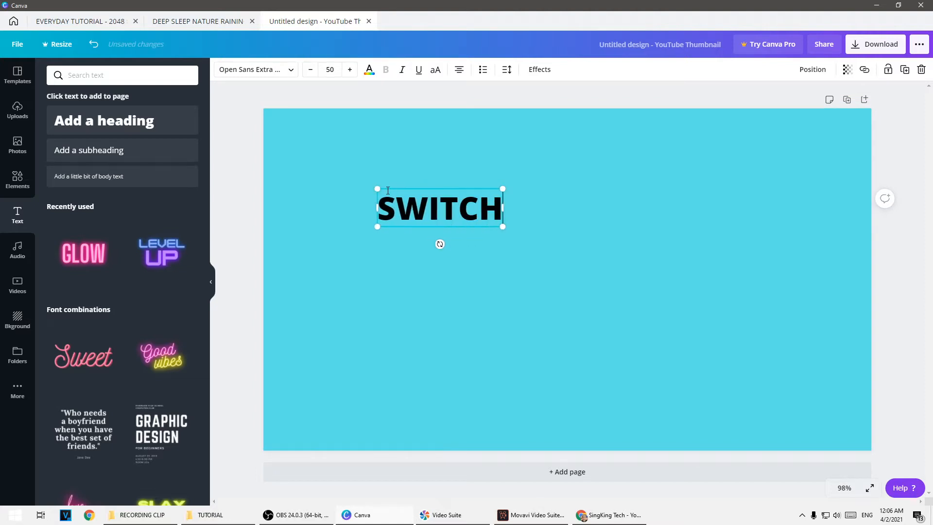
pyautogui.write(' N')
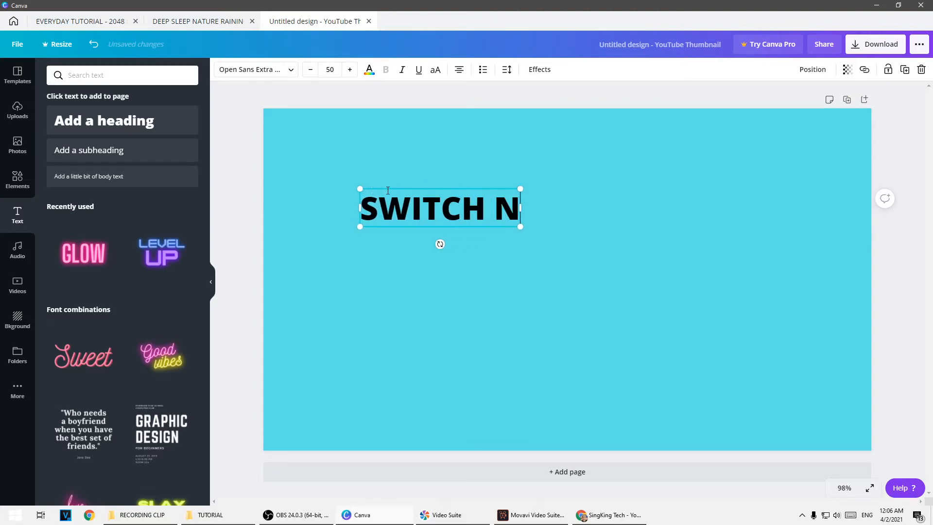
pyautogui.write('EW DESIGN FA')
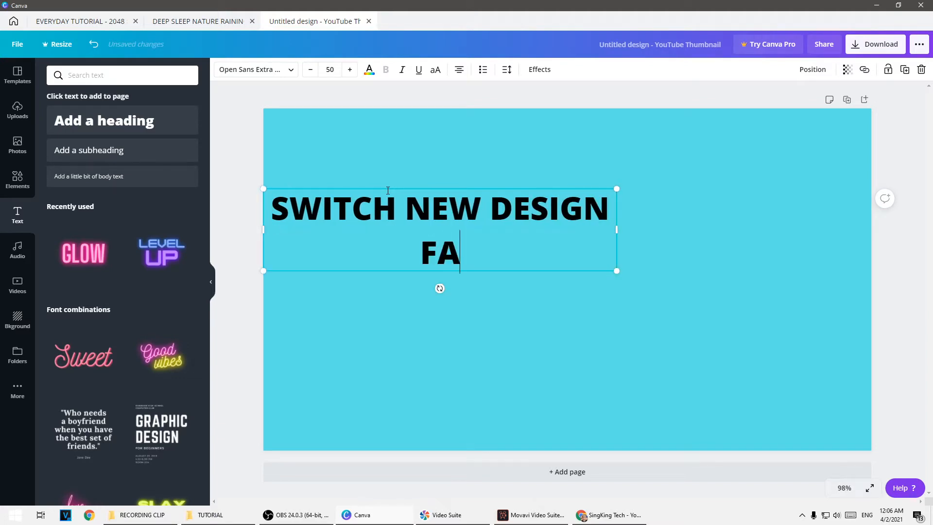
pyautogui.press('BackSpace')
pyautogui.press('BackSpace')
pyautogui.press('BackSpace')
pyautogui.write('TO CLASSI')
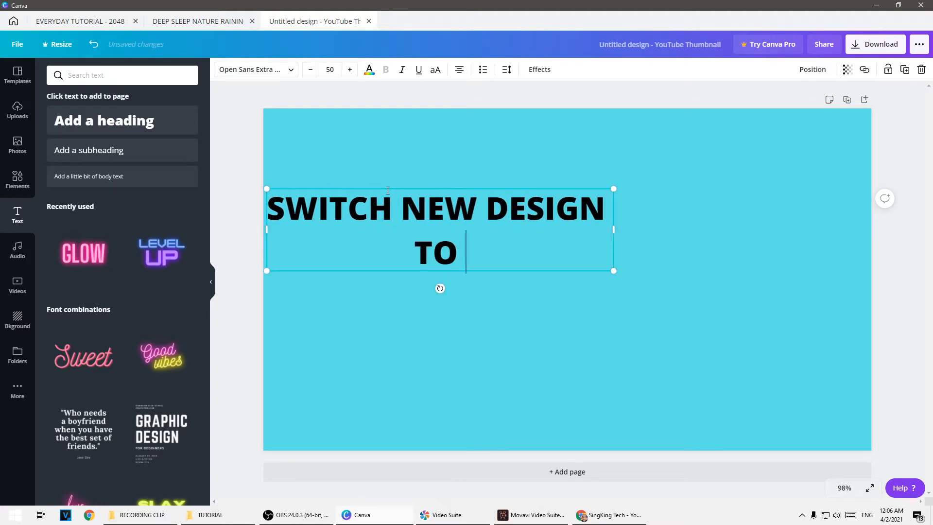
pyautogui.write('C FACE')
pyautogui.press('BackSpace')
pyautogui.write('CEBOOK')
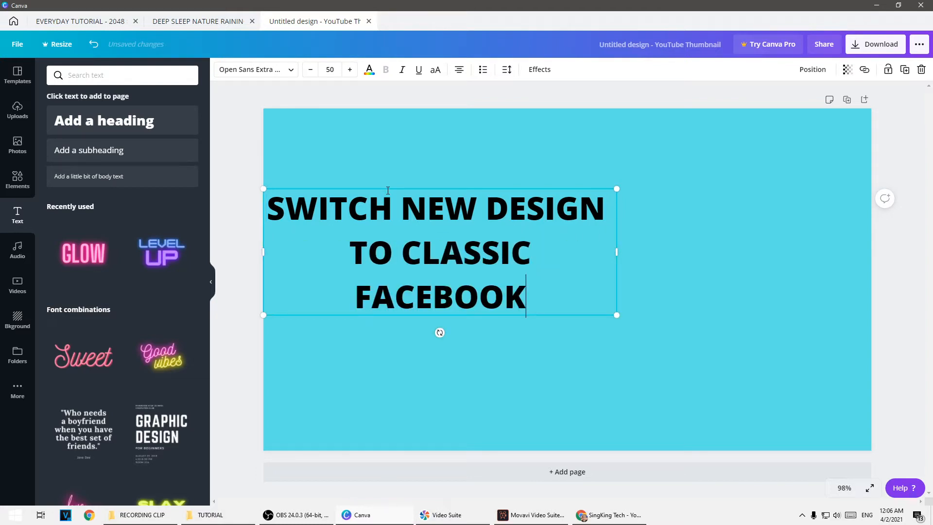
# Step: Enlarge the heading to a font size of about 56 and fit its text box into the left half of the page
pyautogui.moveTo(622, 184); pyautogui.dragTo(720, 139)
pyautogui.moveTo(729, 233); pyautogui.dragTo(630, 233)
pyautogui.moveTo(628, 375); pyautogui.dragTo(579, 344)
pyautogui.click(608, 375)
# Step: Add a second heading reading "FAST", enlarge it to a font size of about 146 and place it beneath the first heading
pyautogui.moveTo(145, 121); pyautogui.dragTo(430, 374)
pyautogui.write('FAST')
pyautogui.moveTo(480, 364); pyautogui.dragTo(619, 287)
pyautogui.moveTo(529, 366); pyautogui.dragTo(438, 404)
# Step: Remove the words "SWITCH NEW DESIGN TO" from the first heading, keeping only "CLASSIC FACEBOOK"
pyautogui.click(501, 304)
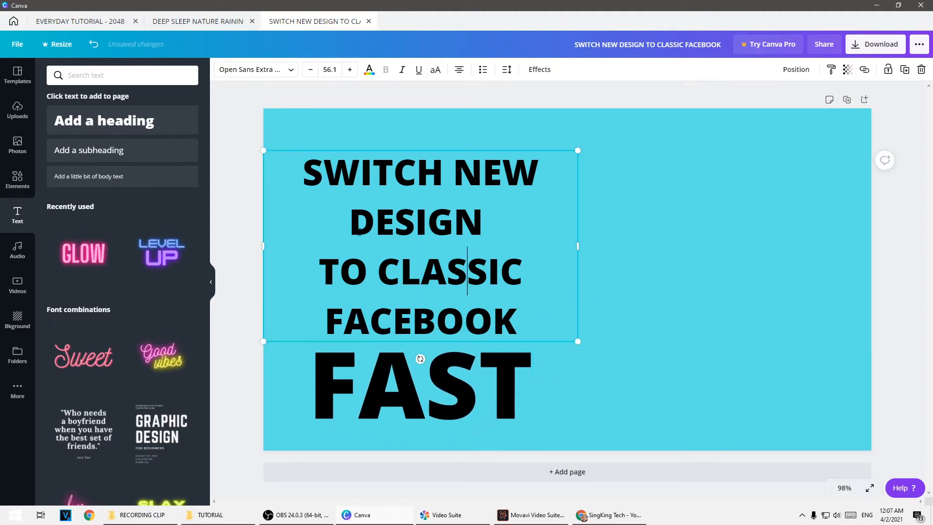
pyautogui.moveTo(304, 172); pyautogui.dragTo(365, 272)
pyautogui.press('BackSpace')
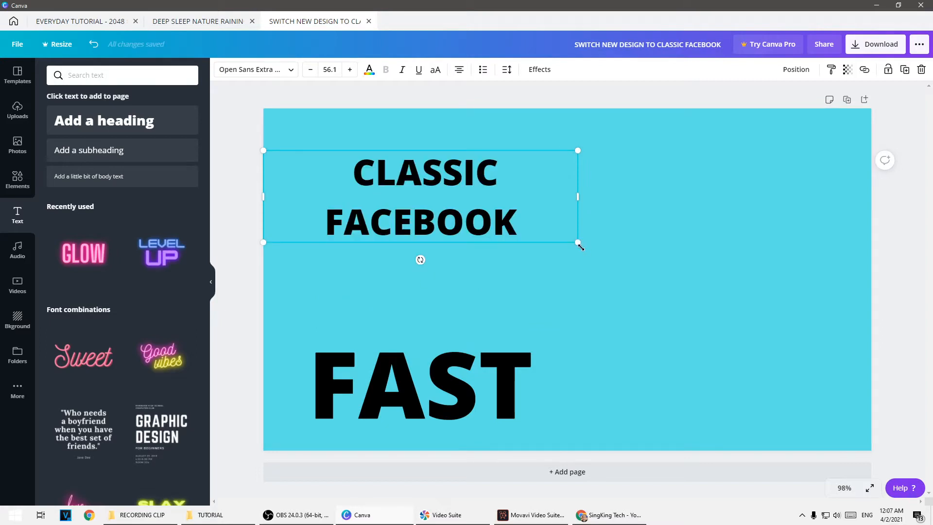
# Step: Enlarge the CLASSIC FACEBOOK heading to a font size of about 81 and move FAST up directly beneath it
pyautogui.moveTo(577, 245); pyautogui.dragTo(698, 336)
pyautogui.click(696, 334)
pyautogui.moveTo(596, 236); pyautogui.dragTo(521, 242)
pyautogui.moveTo(467, 355); pyautogui.dragTo(468, 307)
pyautogui.click(582, 315)
# Step: Set the text colour of the CLASSIC FACEBOOK heading to white
pyautogui.click(434, 272)
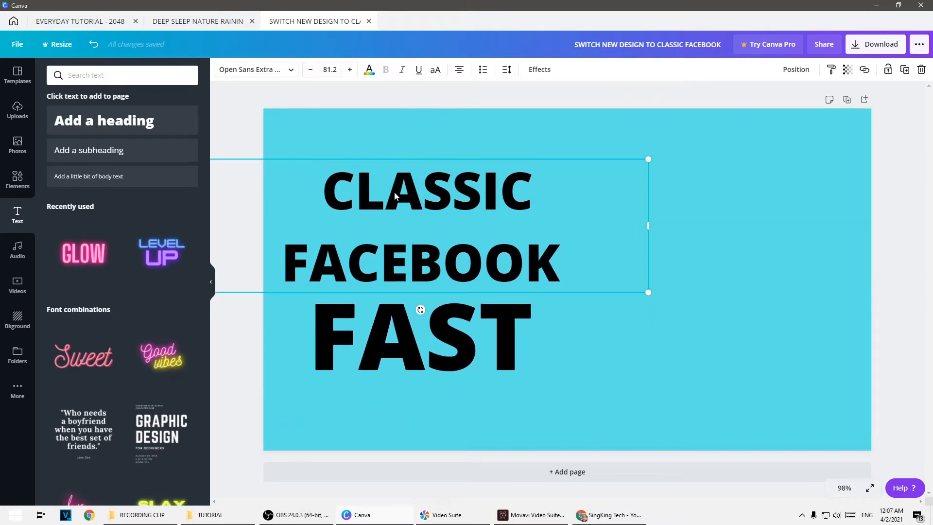
pyautogui.click(368, 71)
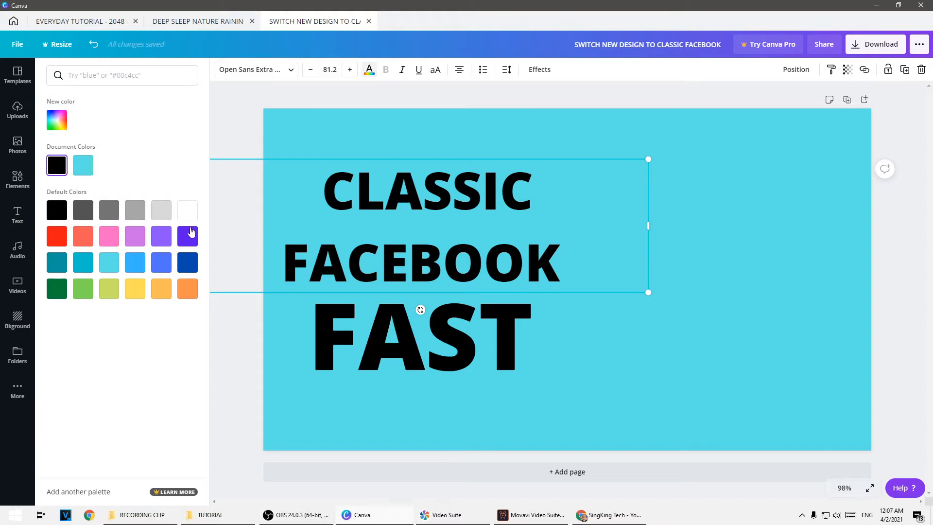
pyautogui.click(187, 211)
# Step: Apply the Shadow text effect to both the FAST heading and the CLASSIC FACEBOOK heading
pyautogui.click(486, 284)
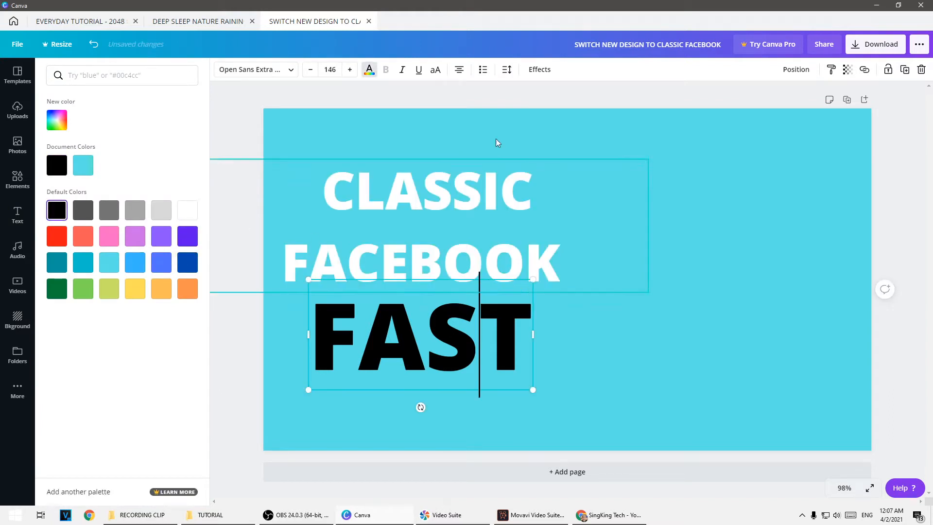
pyautogui.click(540, 70)
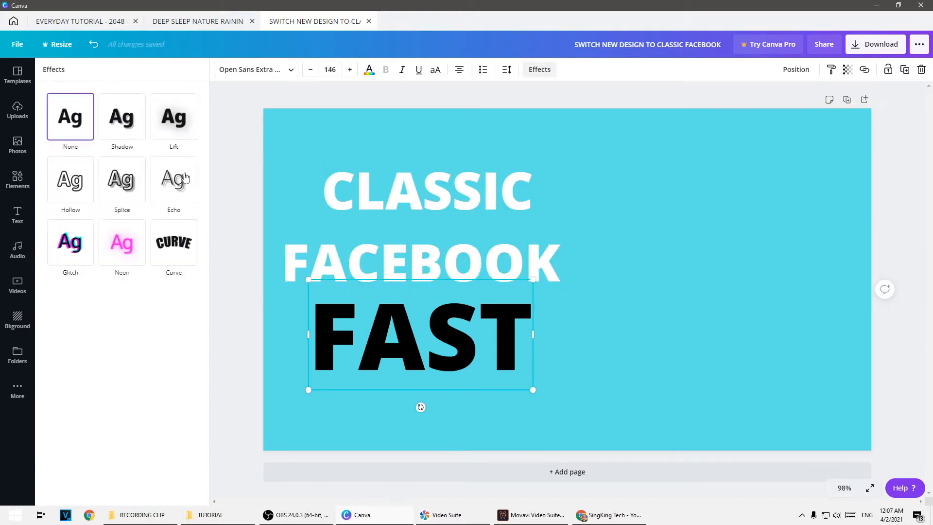
pyautogui.click(133, 127)
pyautogui.click(578, 282)
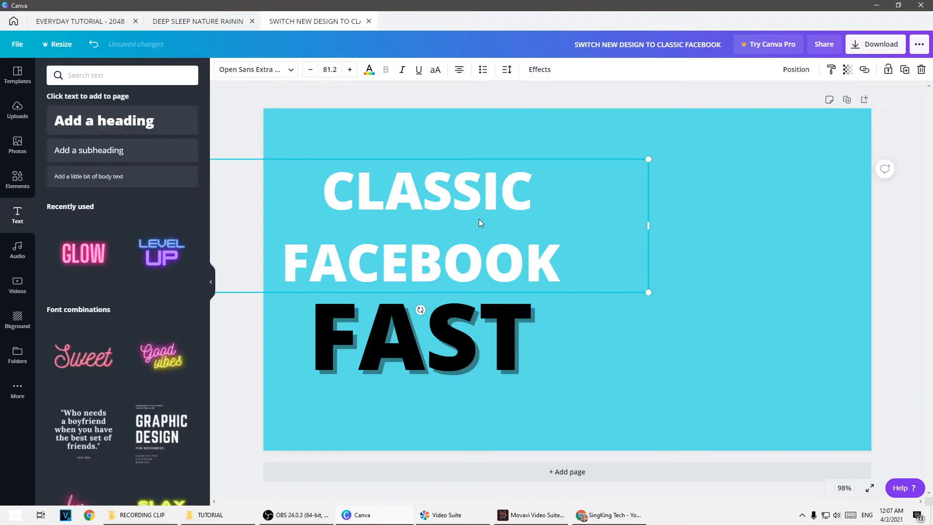
pyautogui.click(548, 73)
pyautogui.click(122, 127)
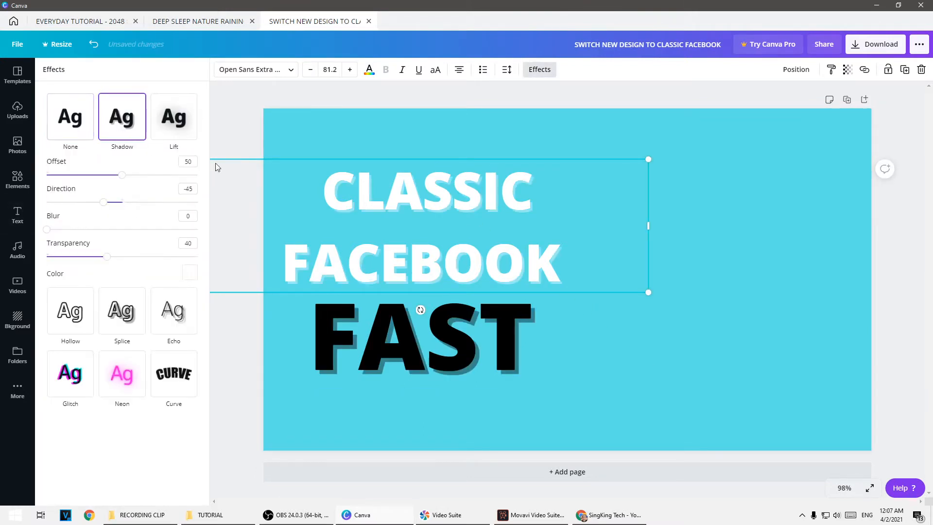
pyautogui.click(703, 249)
pyautogui.click(501, 312)
pyautogui.click(610, 236)
pyautogui.click(371, 126)
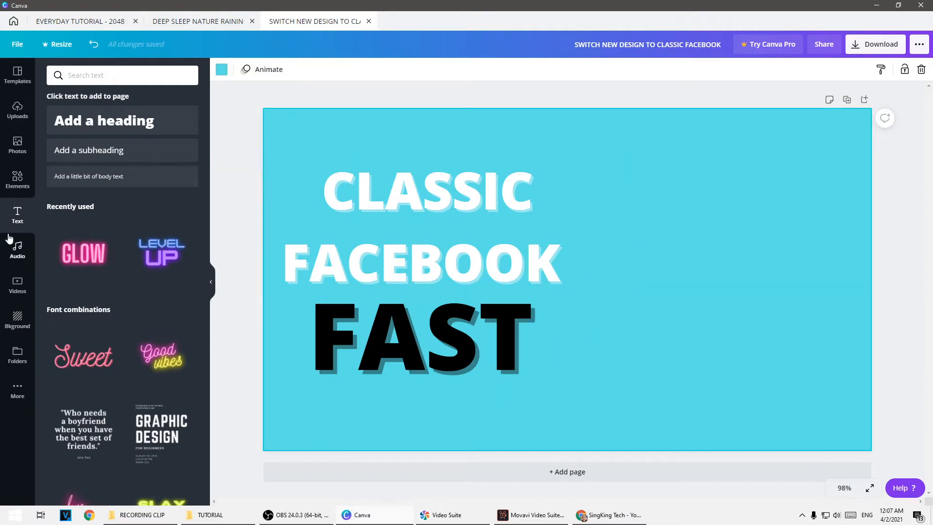
# Step: Add a heading reading "2021" to the lower right of FAST and set its font to Anton
pyautogui.moveTo(81, 135); pyautogui.dragTo(539, 348)
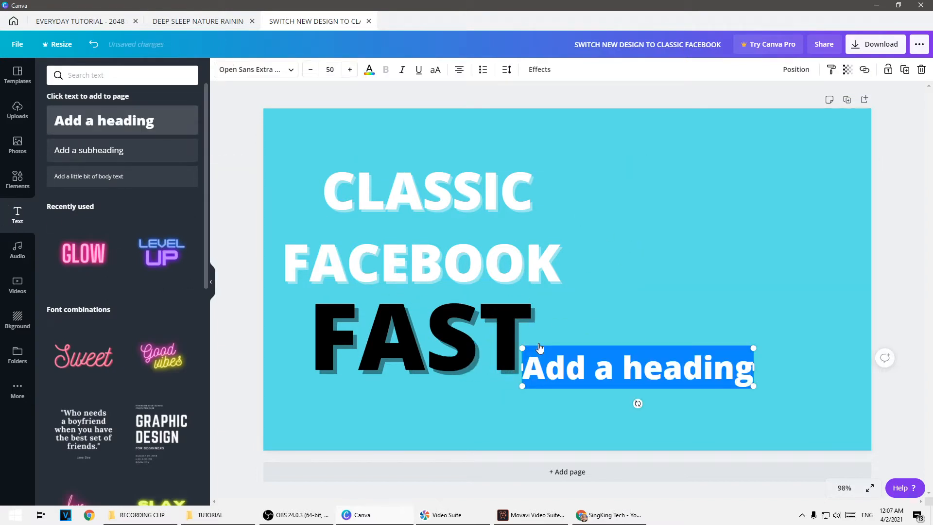
pyautogui.write('2021')
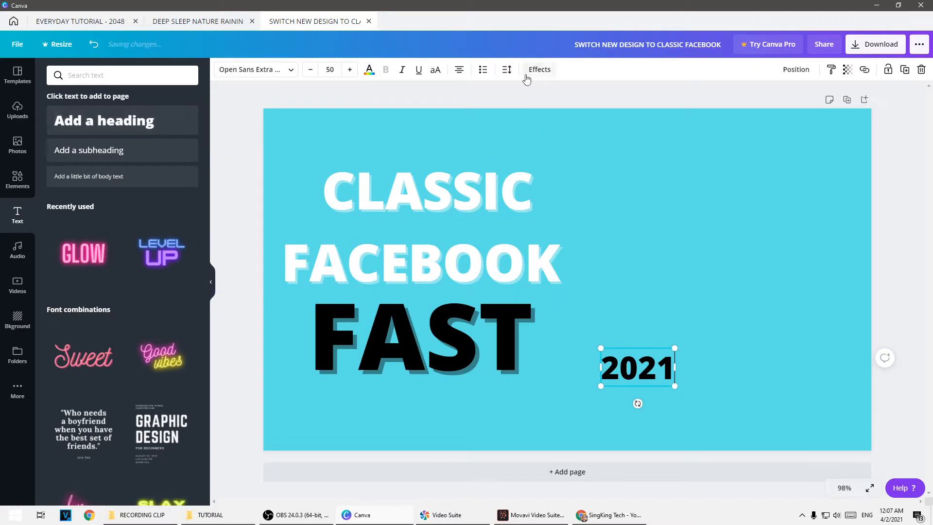
pyautogui.click(267, 72)
pyautogui.click(105, 133)
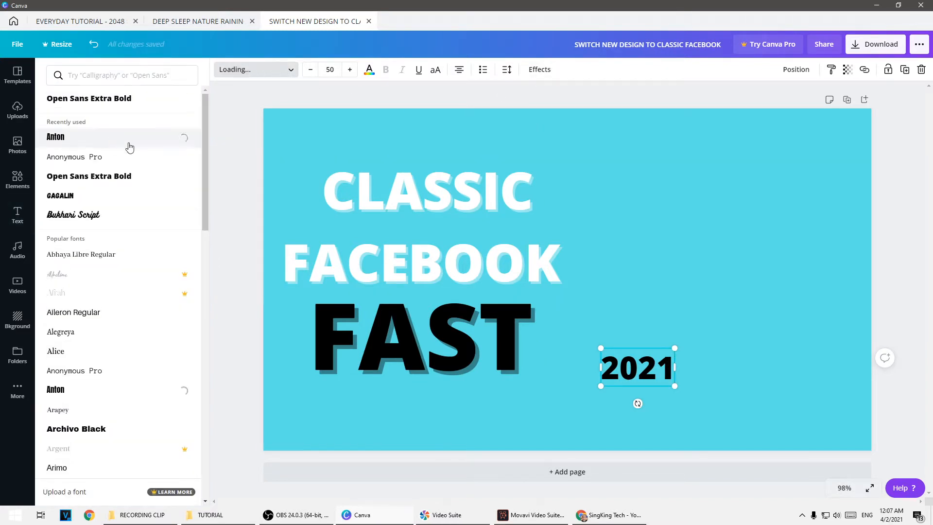
# Step: Resize the 2021 heading and place it directly beside the lower end of FAST
pyautogui.moveTo(668, 386); pyautogui.dragTo(592, 351)
pyautogui.click(591, 349)
pyautogui.moveTo(688, 397); pyautogui.dragTo(431, 412)
pyautogui.click(686, 313)
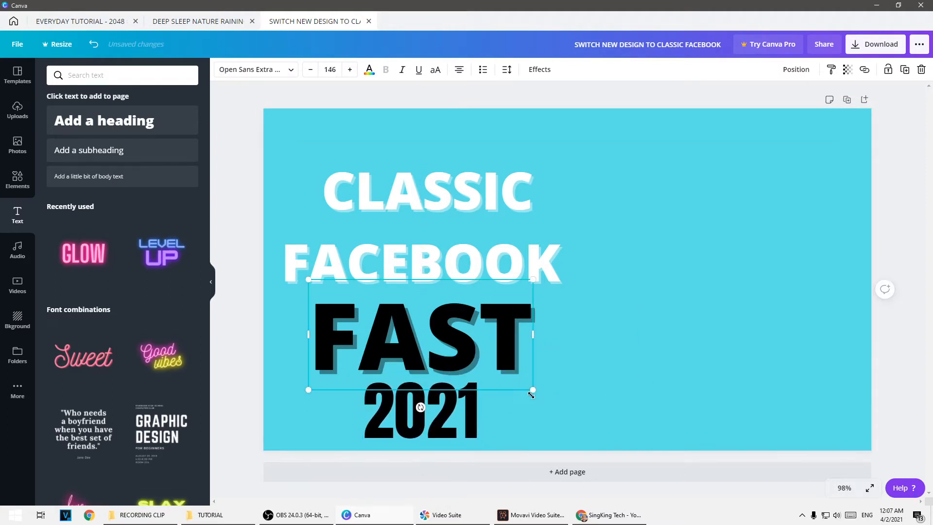
pyautogui.click(636, 350)
pyautogui.click(434, 421)
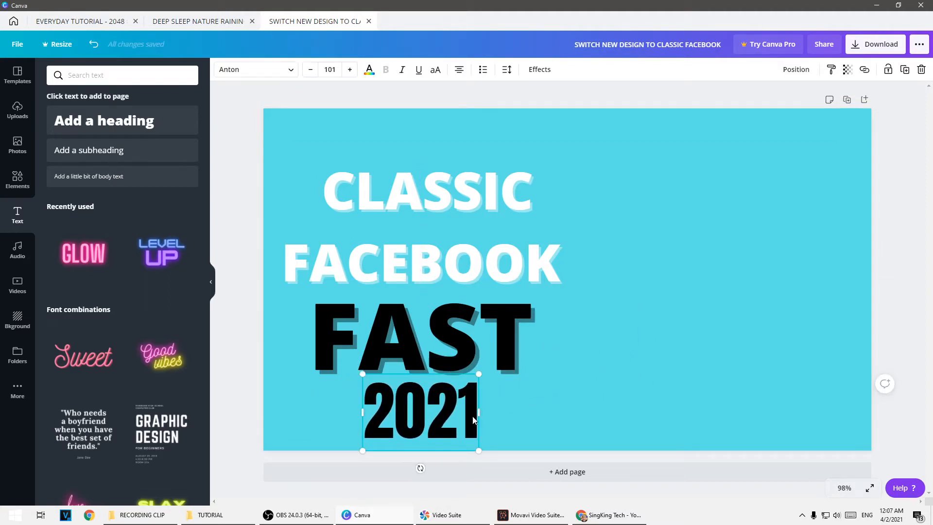
pyautogui.moveTo(479, 448); pyautogui.dragTo(576, 361)
pyautogui.click(620, 326)
# Step: Apply the Shadow text effect to the 2021 heading
pyautogui.click(545, 344)
pyautogui.click(540, 69)
pyautogui.click(121, 117)
pyautogui.click(267, 170)
pyautogui.click(727, 349)
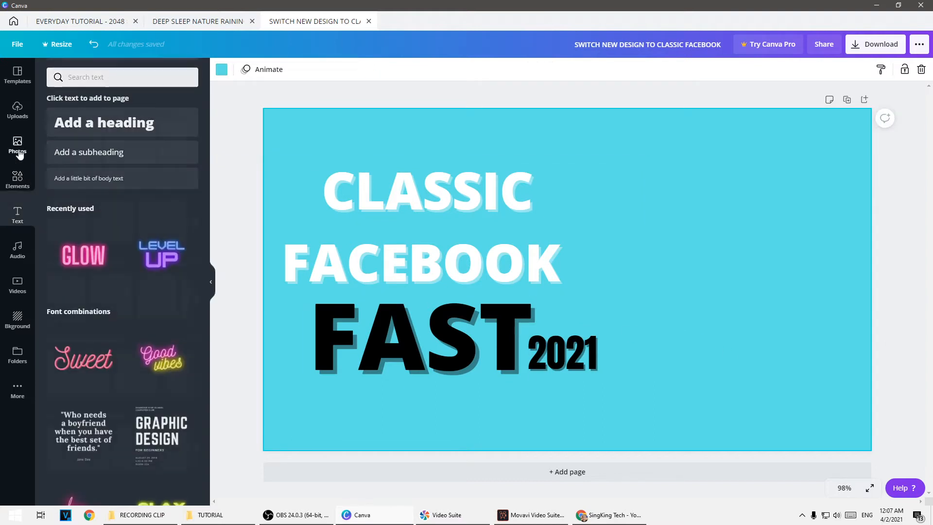
# Step: Search the elements library for "facebook"
pyautogui.click(28, 183)
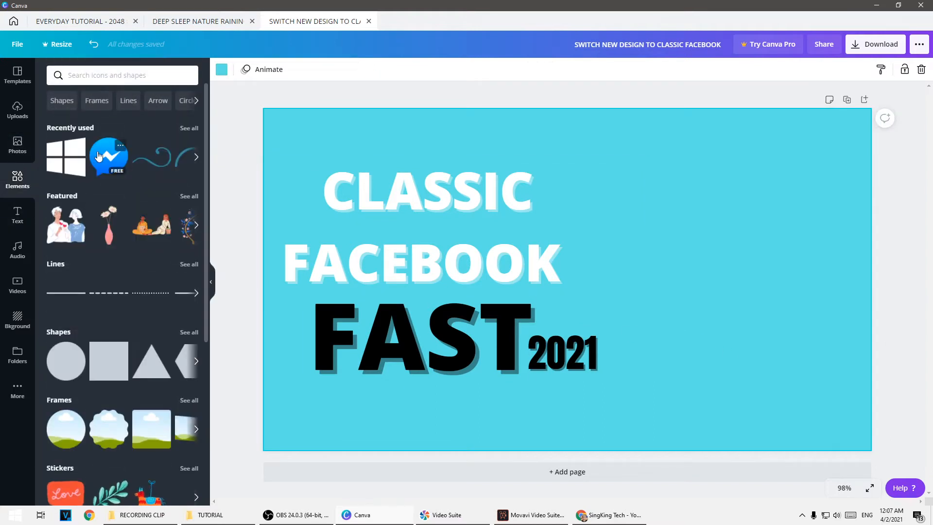
pyautogui.click(96, 77)
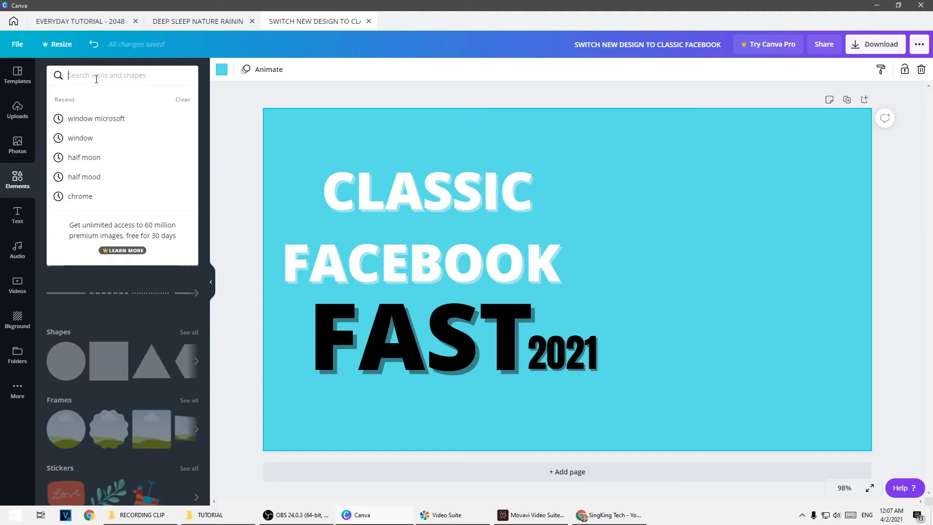
pyautogui.write('facebook')
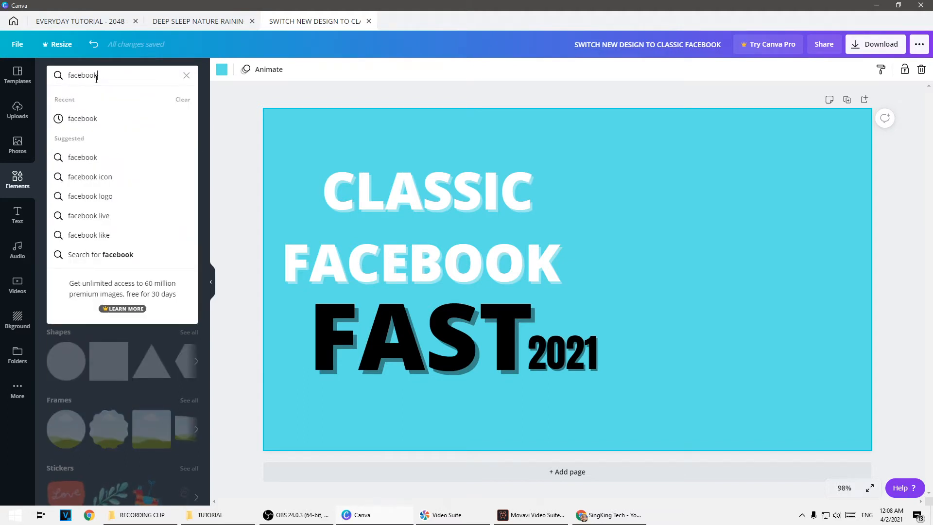
pyautogui.press('Return')
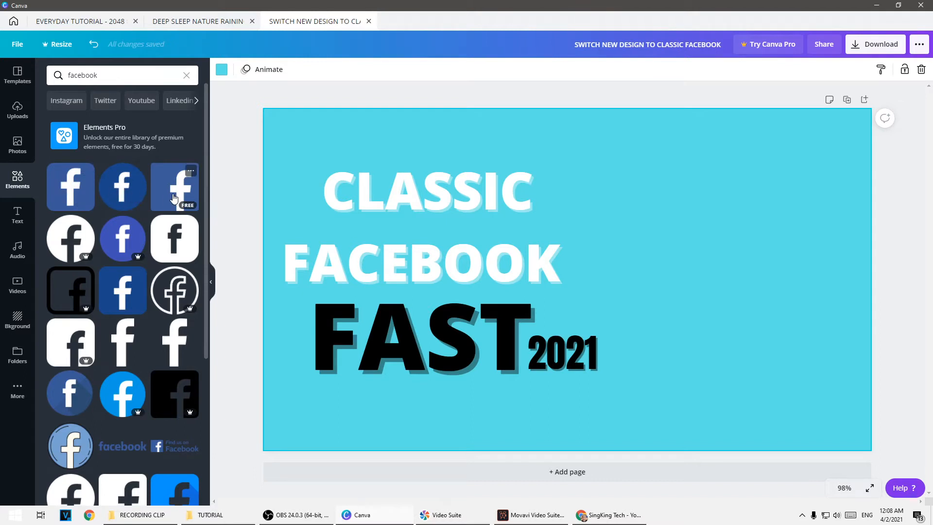
# Step: Add the blue rounded-square Facebook logo and place it enlarged to the right of the headings
pyautogui.click(70, 187)
pyautogui.moveTo(635, 211); pyautogui.dragTo(678, 167)
pyautogui.moveTo(590, 239); pyautogui.dragTo(705, 224)
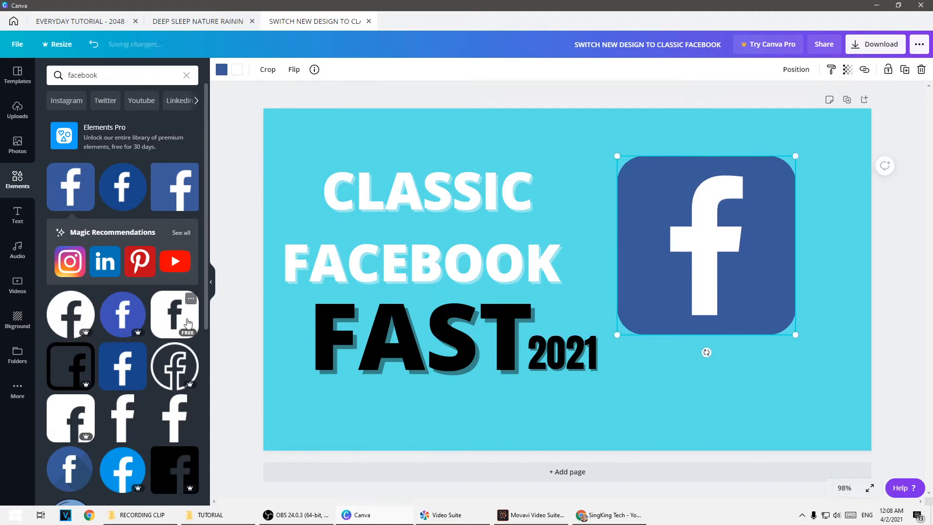
# Step: Replace the blue logo with the free single-colour rounded-square Facebook logo, enlarged to the right of the headings
pyautogui.click(172, 315)
pyautogui.moveTo(542, 281); pyautogui.dragTo(658, 225)
pyautogui.click(641, 191)
pyautogui.press('Delete')
pyautogui.moveTo(750, 292); pyautogui.dragTo(815, 339)
pyautogui.moveTo(709, 264)
pyautogui.mouseDown()
pyautogui.moveTo(721, 265)
pyautogui.moveTo(713, 263)
pyautogui.mouseUp()
# Step: Change the page background from turquoise to the medium gray default colour
pyautogui.click(419, 117)
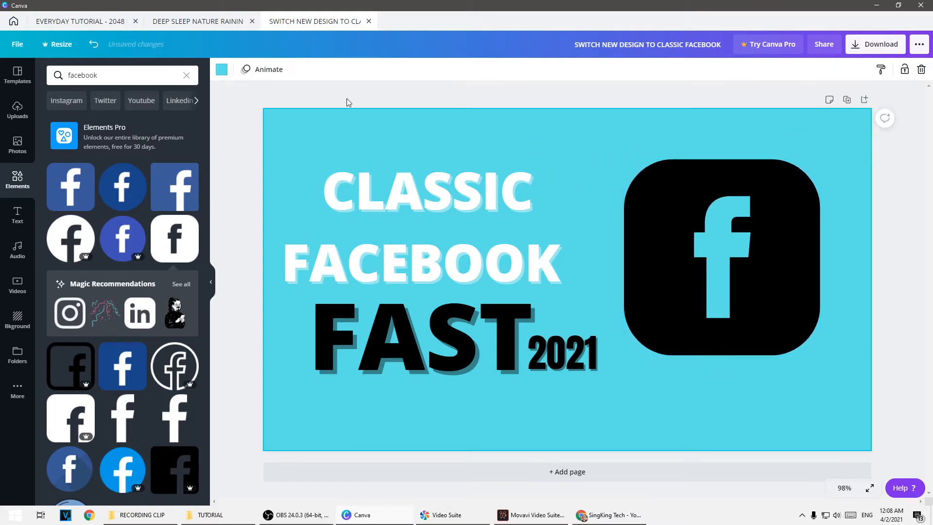
pyautogui.click(221, 69)
pyautogui.click(109, 210)
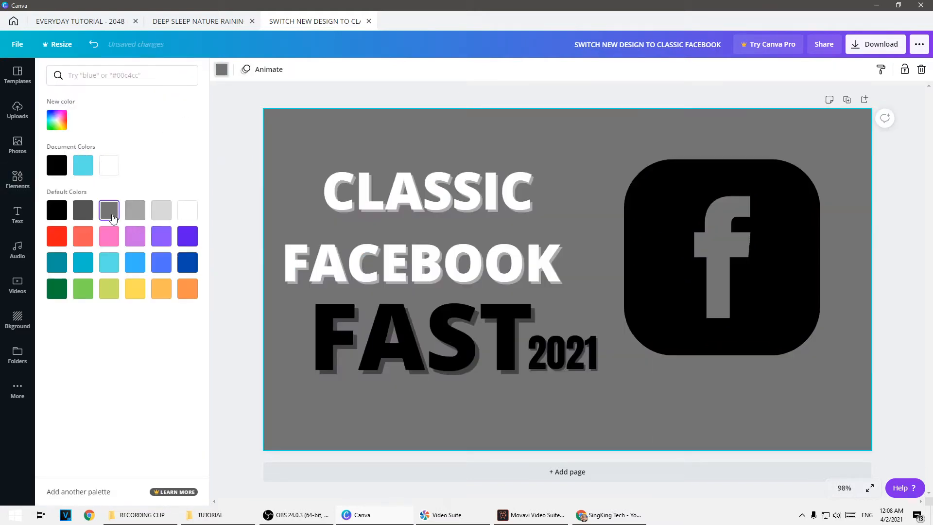
pyautogui.click(129, 219)
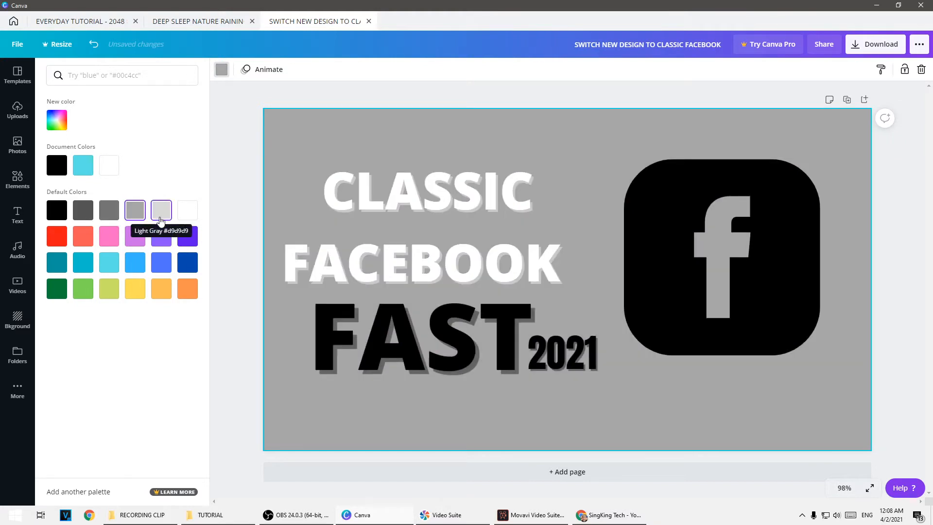
# Step: Set the text colour of both the FAST and 2021 headings to red
pyautogui.click(363, 319)
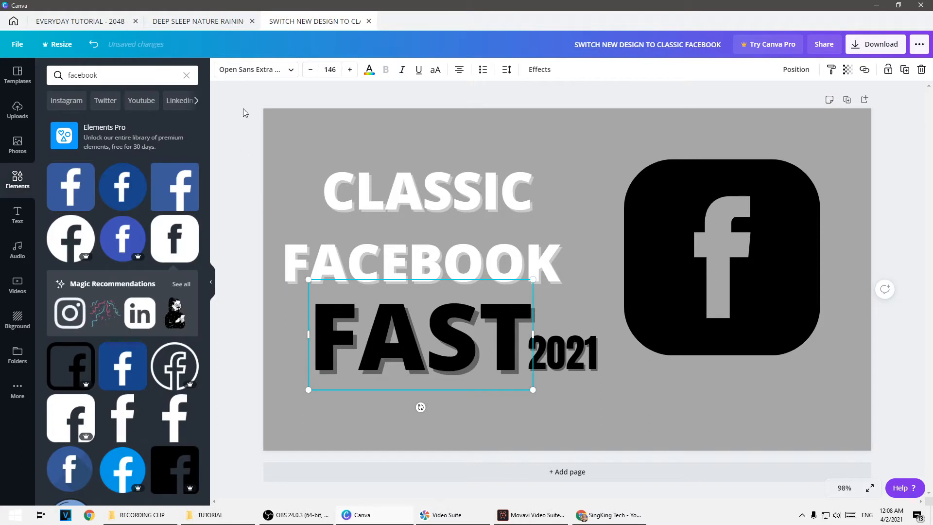
pyautogui.click(369, 69)
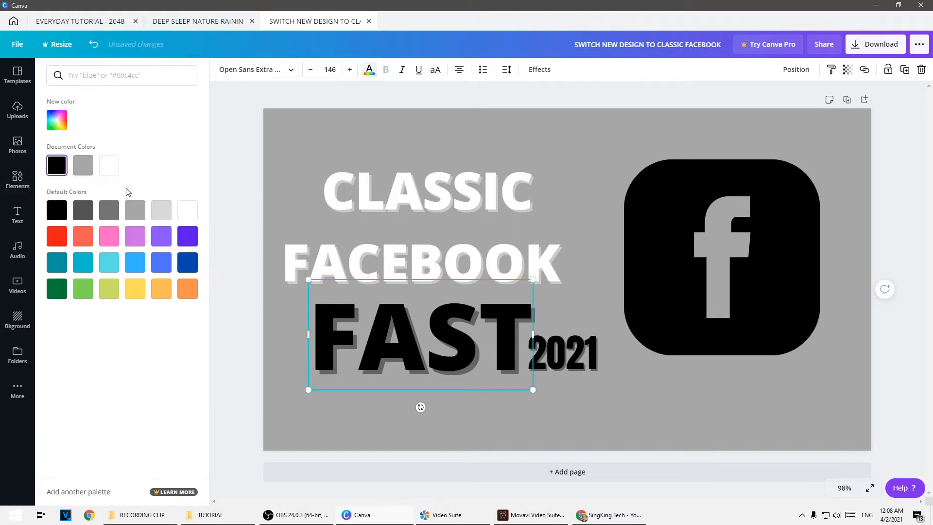
pyautogui.click(58, 237)
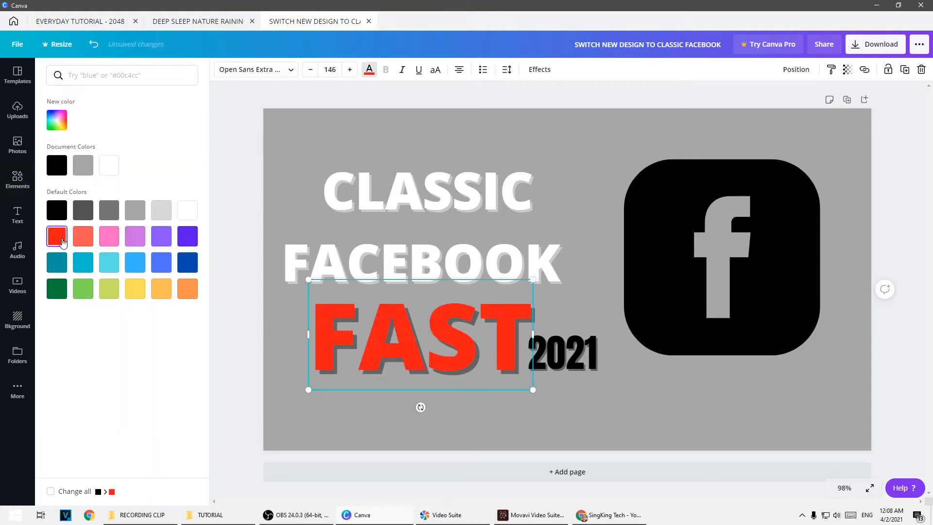
pyautogui.click(557, 358)
pyautogui.click(57, 237)
pyautogui.click(566, 196)
pyautogui.click(604, 119)
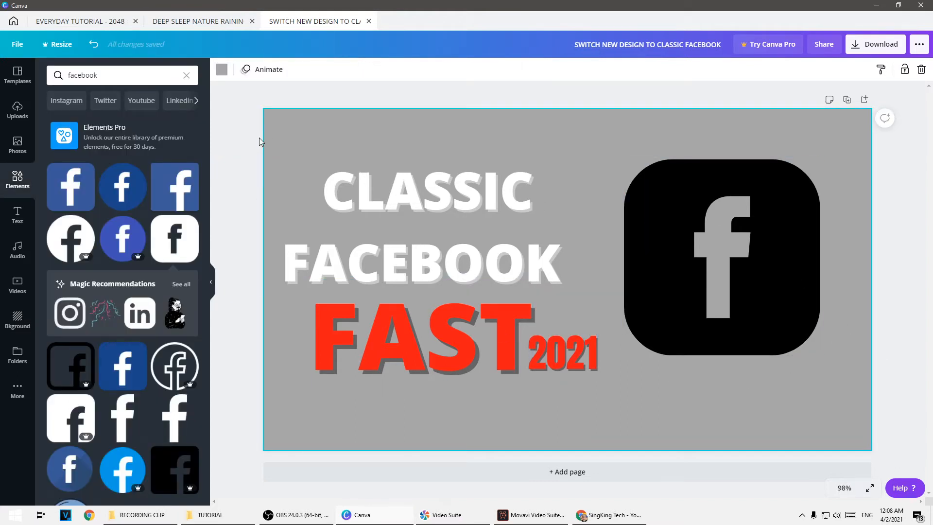
# Step: Try several fill colours on the Facebook logo, including grays and turquoise, and set it back to black
pyautogui.click(666, 241)
pyautogui.click(222, 70)
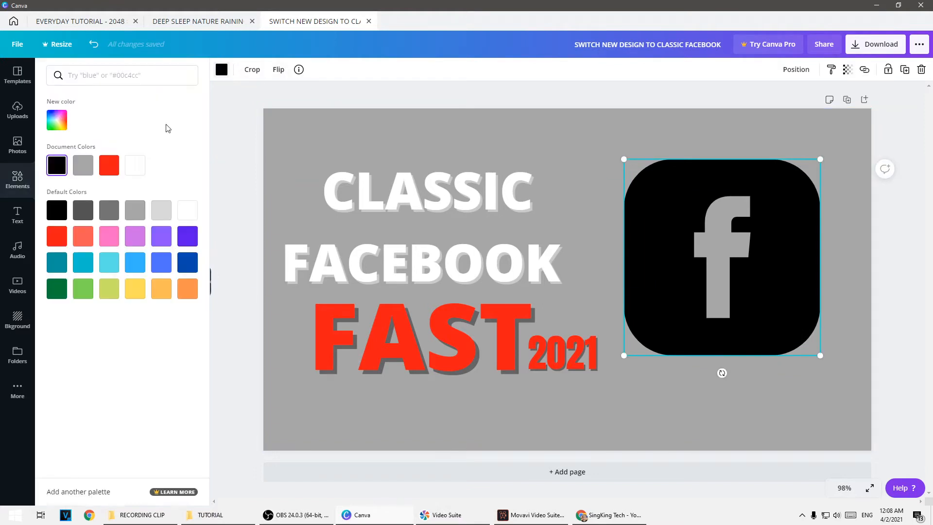
pyautogui.click(102, 173)
pyautogui.click(109, 210)
pyautogui.click(134, 209)
pyautogui.click(161, 210)
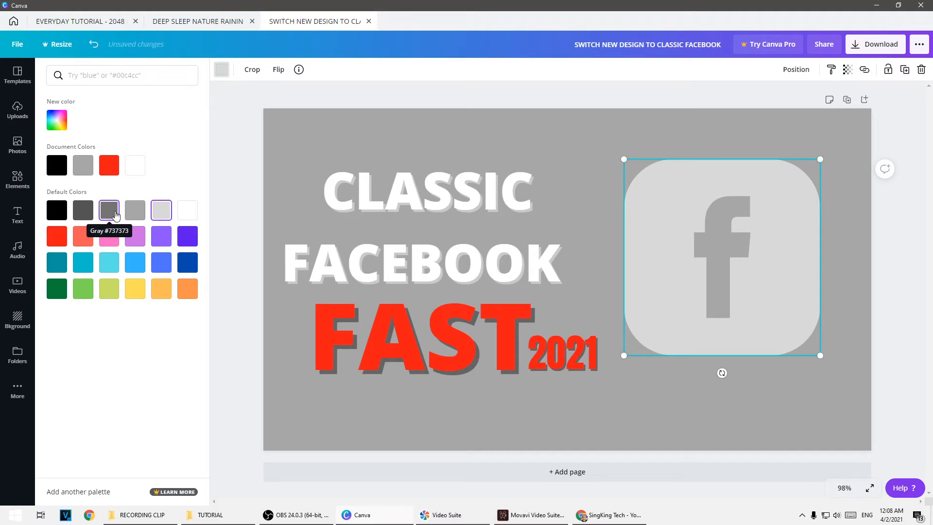
pyautogui.click(99, 209)
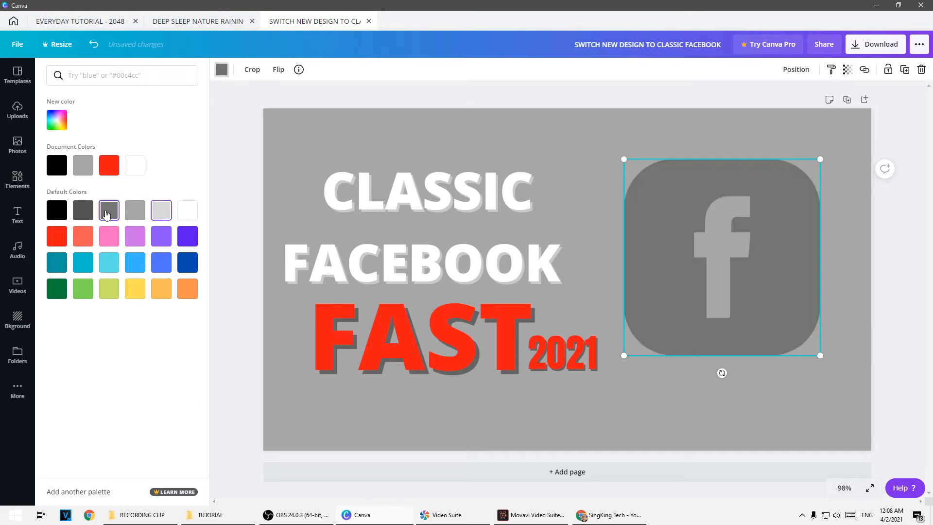
pyautogui.click(138, 291)
pyautogui.click(83, 237)
pyautogui.click(108, 265)
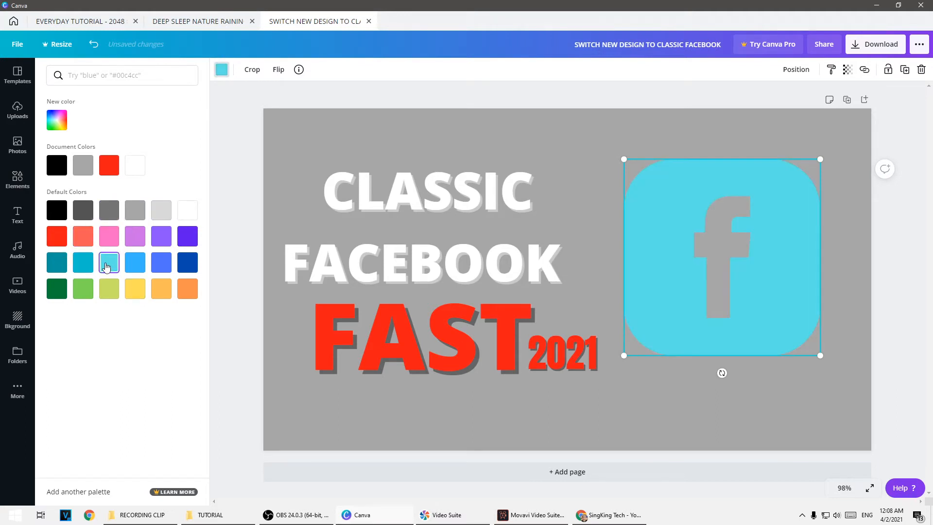
pyautogui.click(86, 241)
pyautogui.click(55, 216)
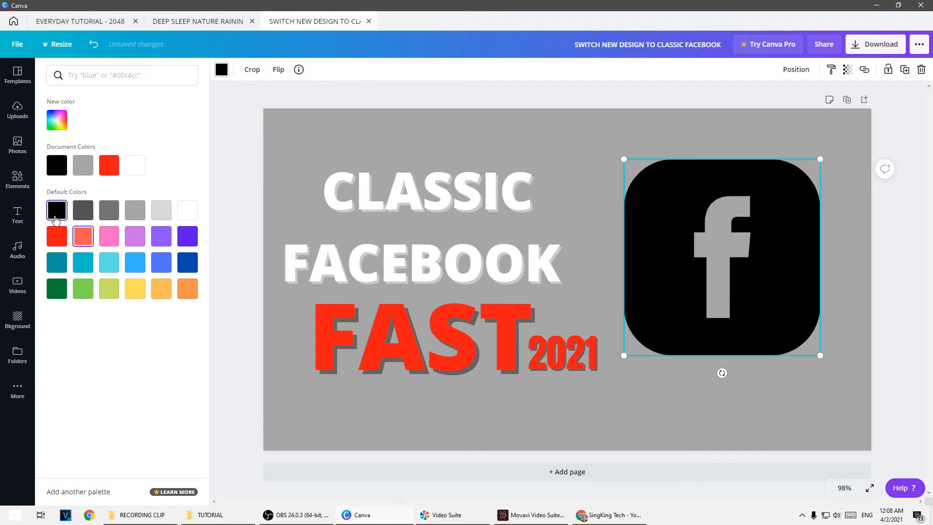
pyautogui.click(614, 144)
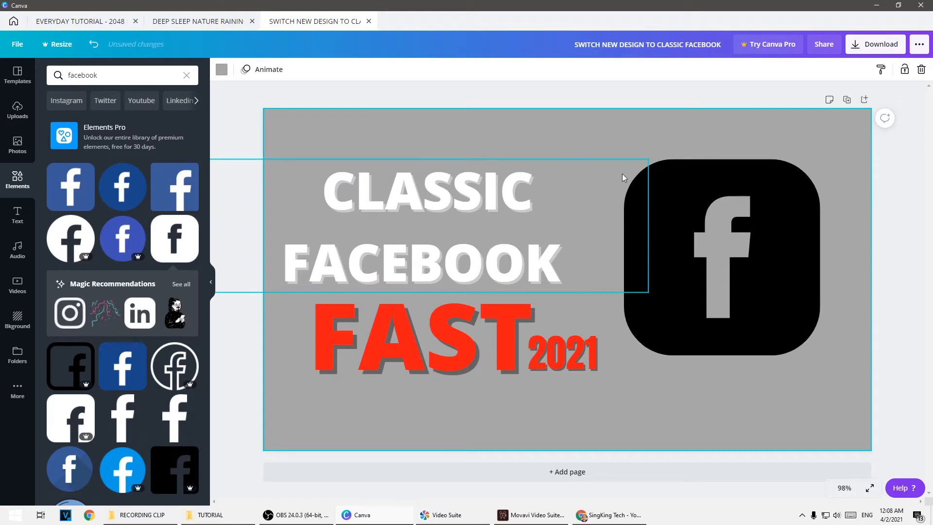
# Step: Download the design as a PNG and save it to Downloads as SWITCH NEW DESIGN TO CLASSIC FACEBOOK.png
pyautogui.click(877, 44)
pyautogui.click(827, 111)
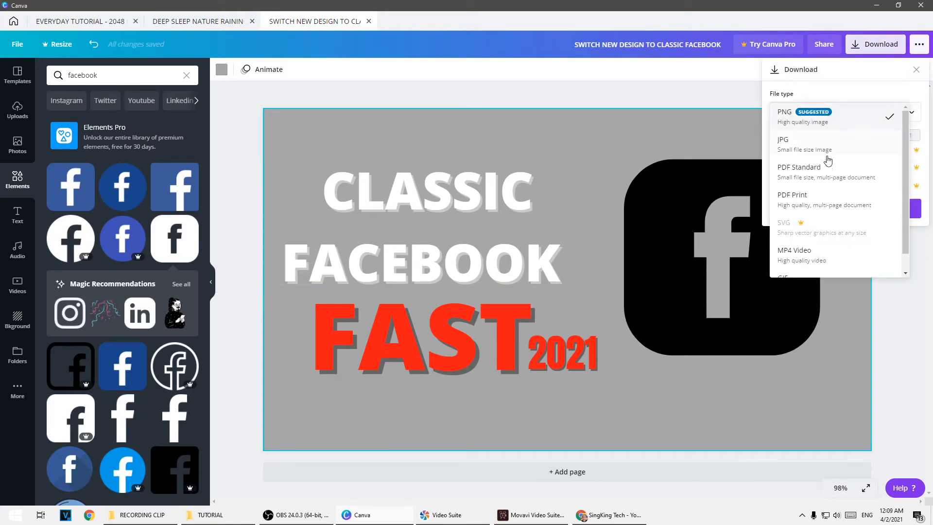
pyautogui.click(819, 119)
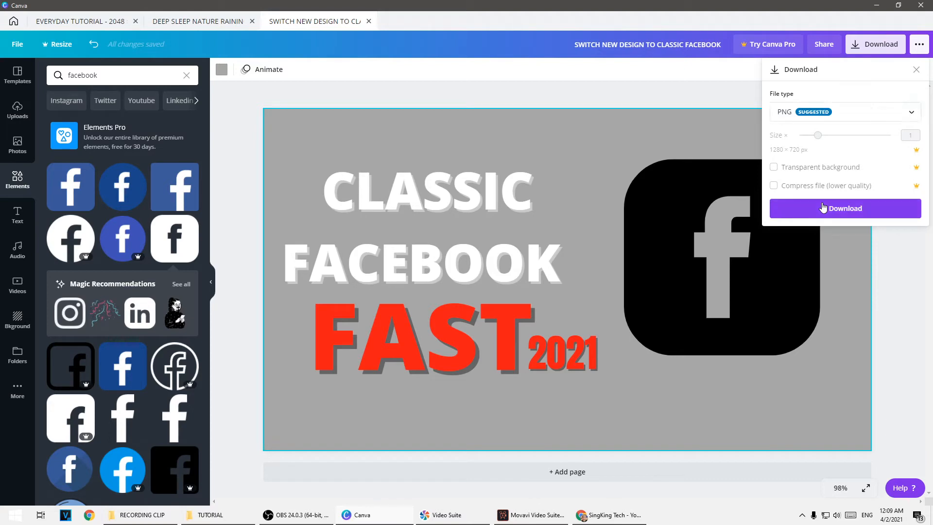
pyautogui.click(823, 207)
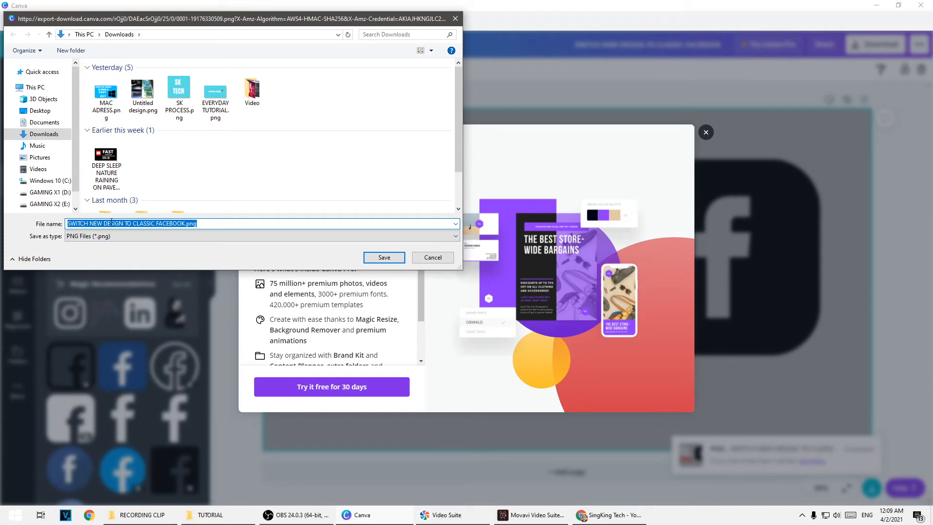
pyautogui.click(383, 258)
pyautogui.click(706, 133)
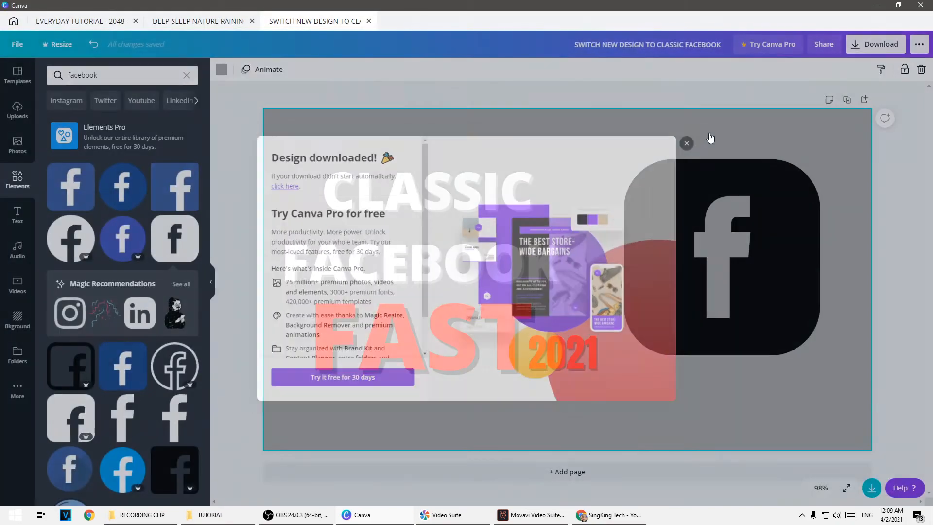
# Step: Switch to the YouTube channel page in Chrome and start a new video upload
pyautogui.click(877, 4)
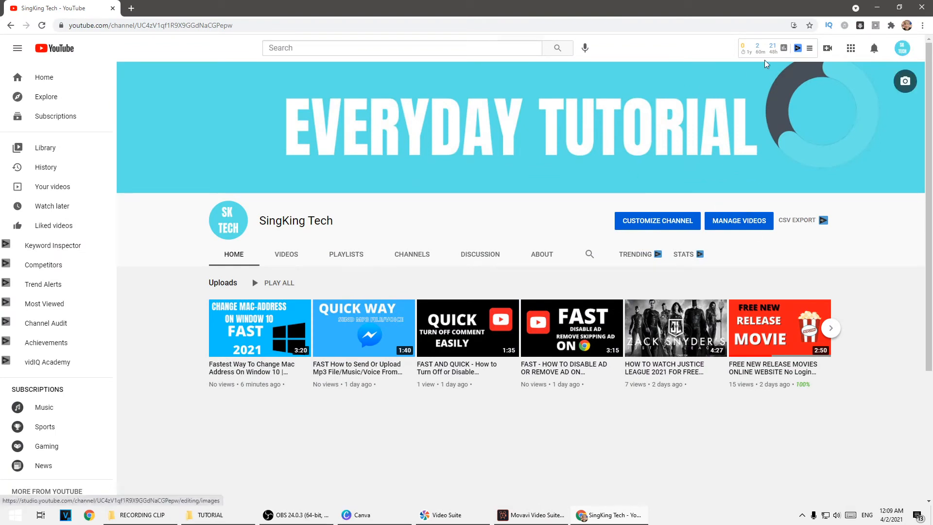
pyautogui.click(827, 49)
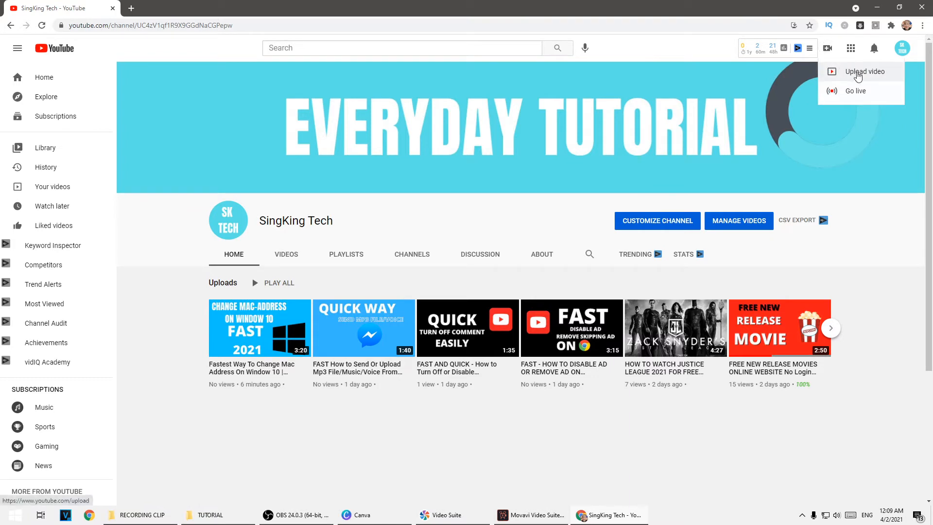
pyautogui.click(858, 74)
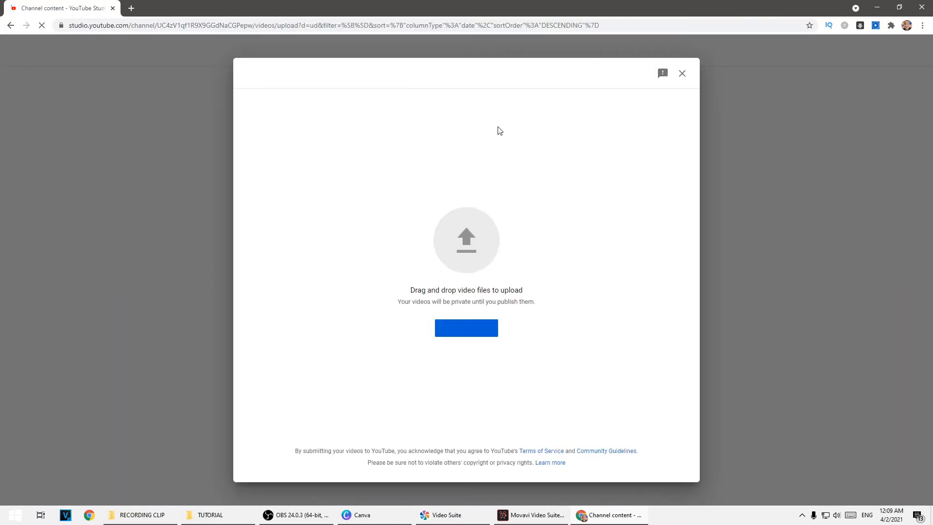
# Step: Upload the "How to Change New Design Facebook Theme to Old Classic Theme" video from the TUTORIAL folder on GAMING X2 (E:)
pyautogui.click(449, 254)
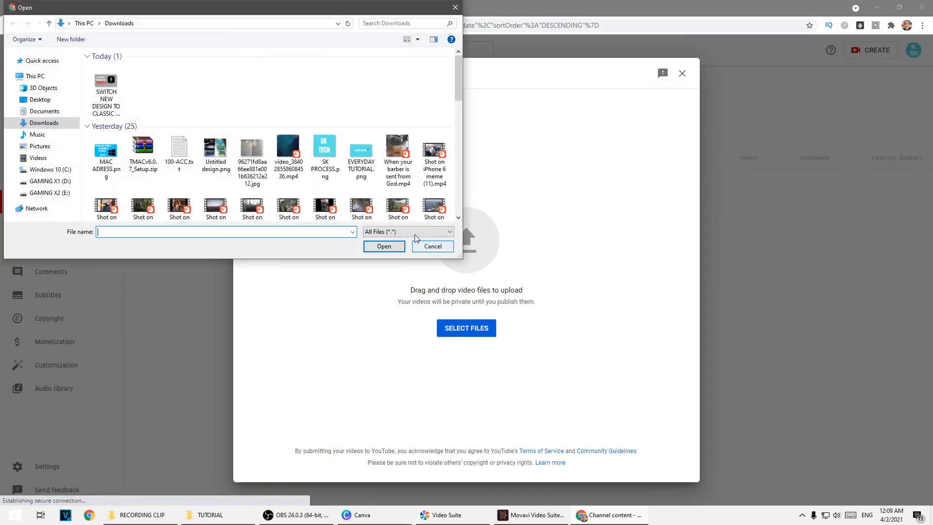
pyautogui.click(64, 182)
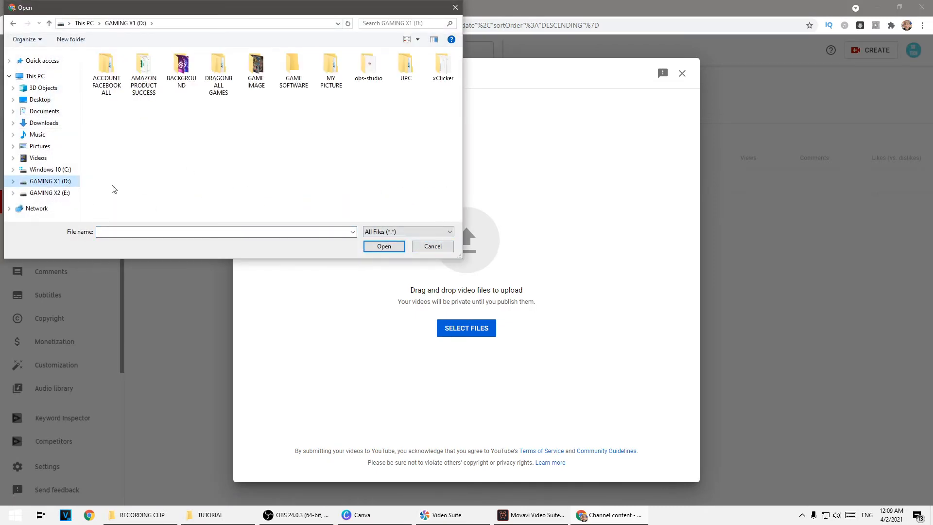
pyautogui.click(50, 193)
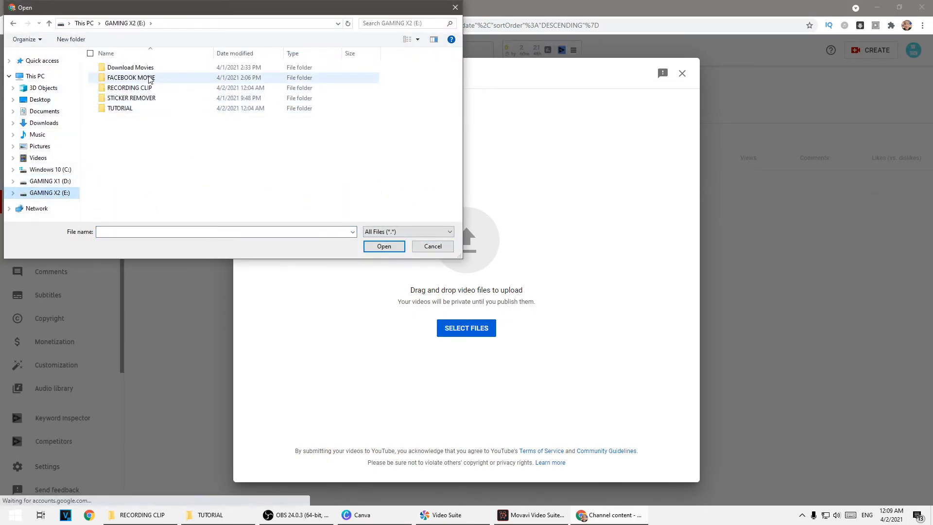
pyautogui.doubleClick(133, 108)
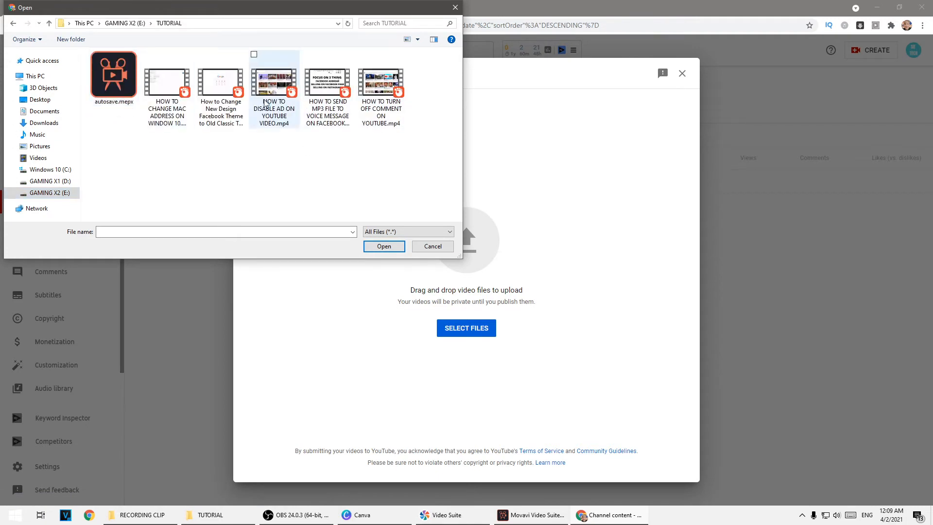
pyautogui.click(219, 108)
pyautogui.click(383, 245)
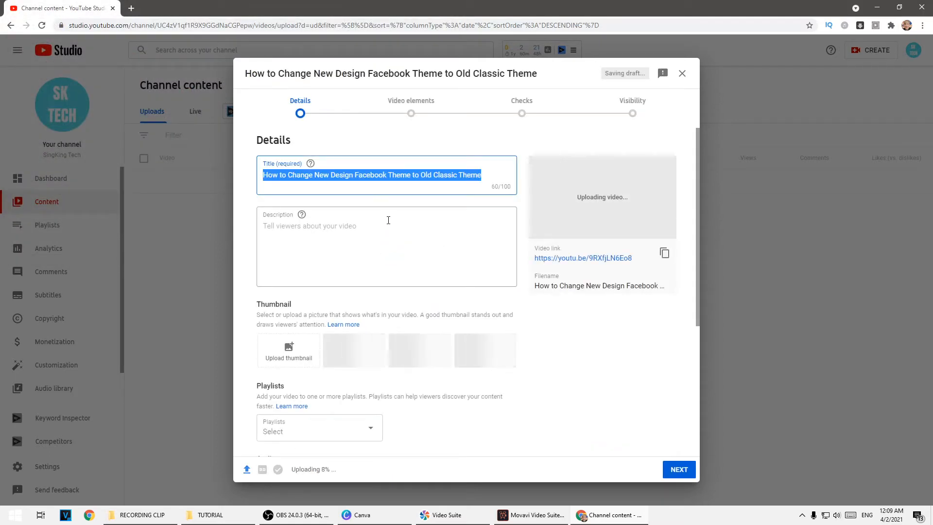
# Step: Change the video title to "Quickest Way - How to Change New Design Facebook Theme to Old Classic Theme on 2021"
pyautogui.click(271, 194)
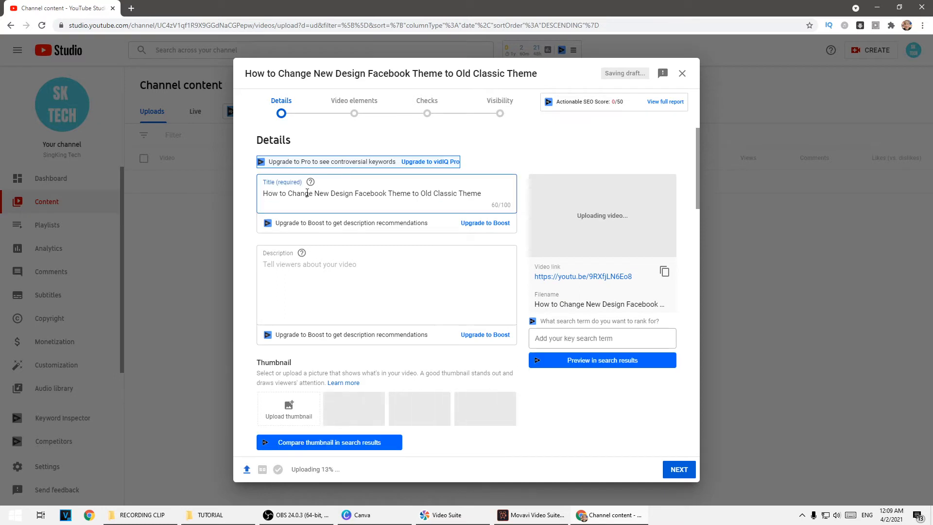
pyautogui.click(293, 194)
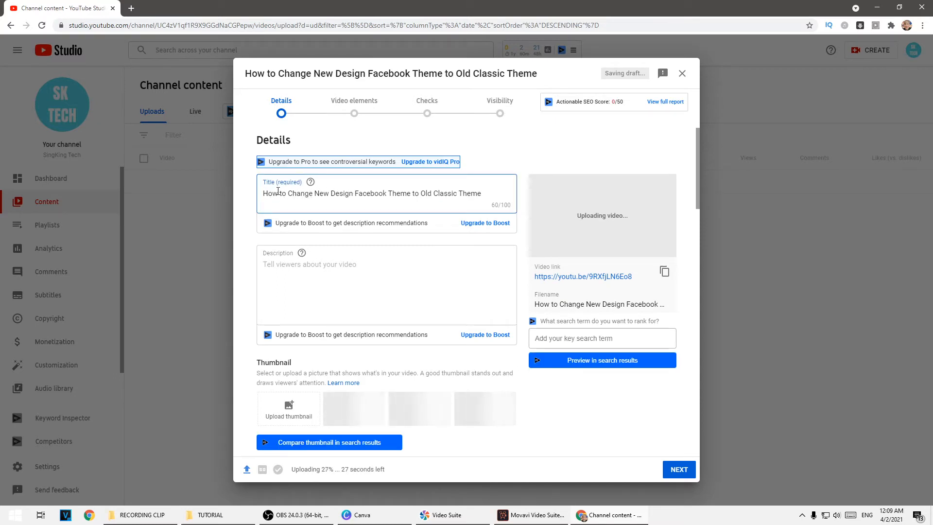
pyautogui.write('Quicke')
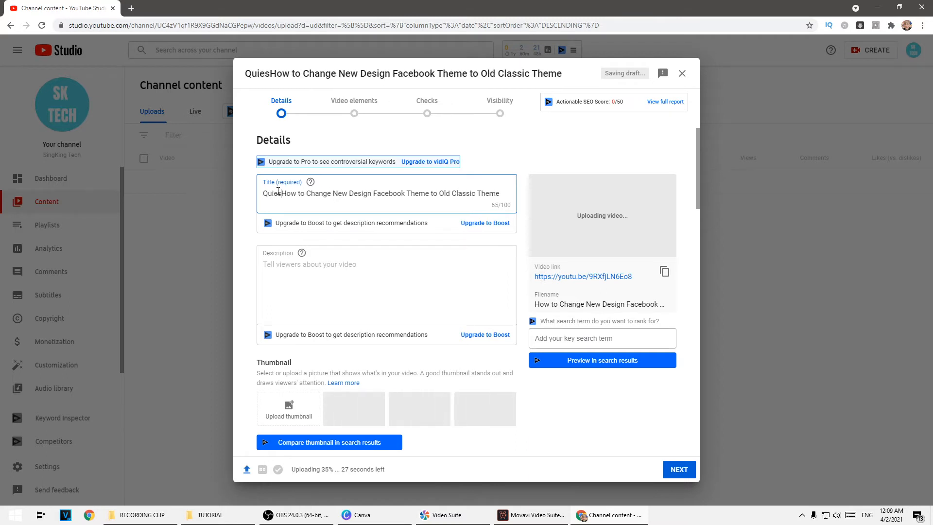
pyautogui.write('st Way To')
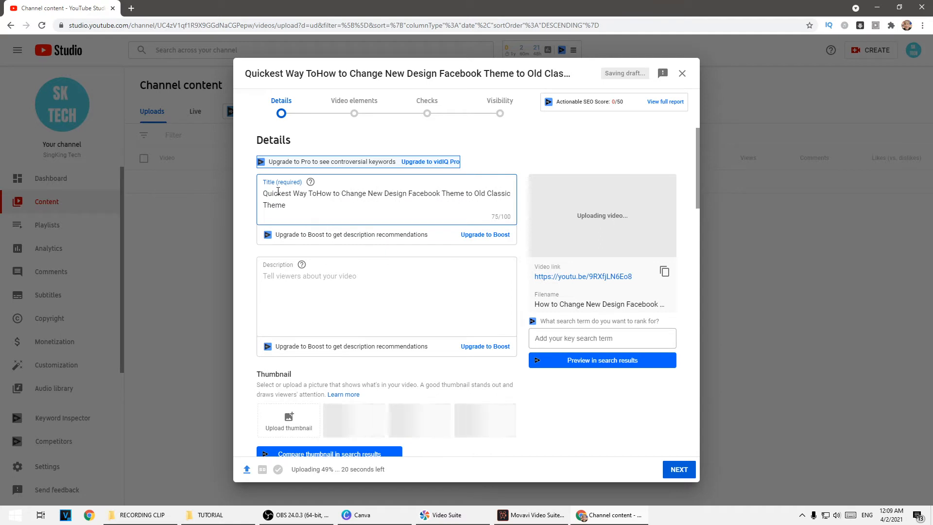
pyautogui.press('BackSpace')
pyautogui.press('BackSpace')
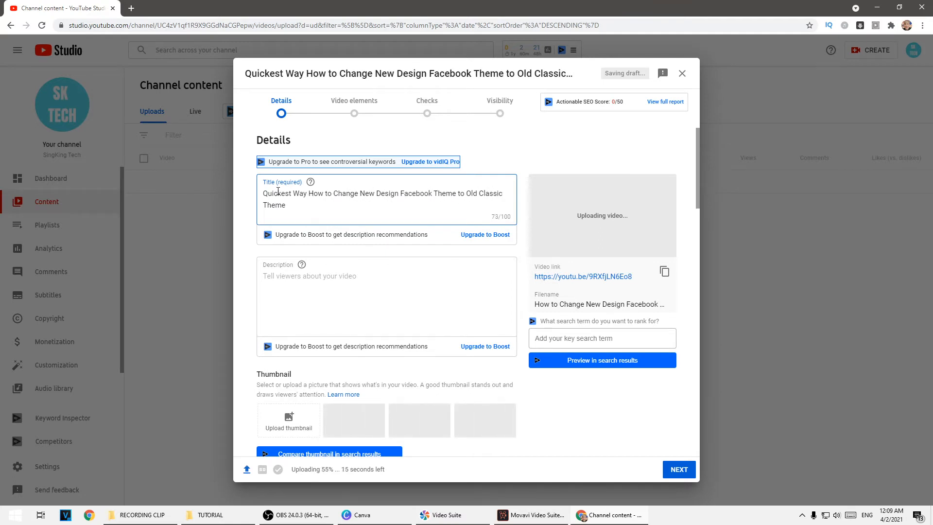
pyautogui.write('-')
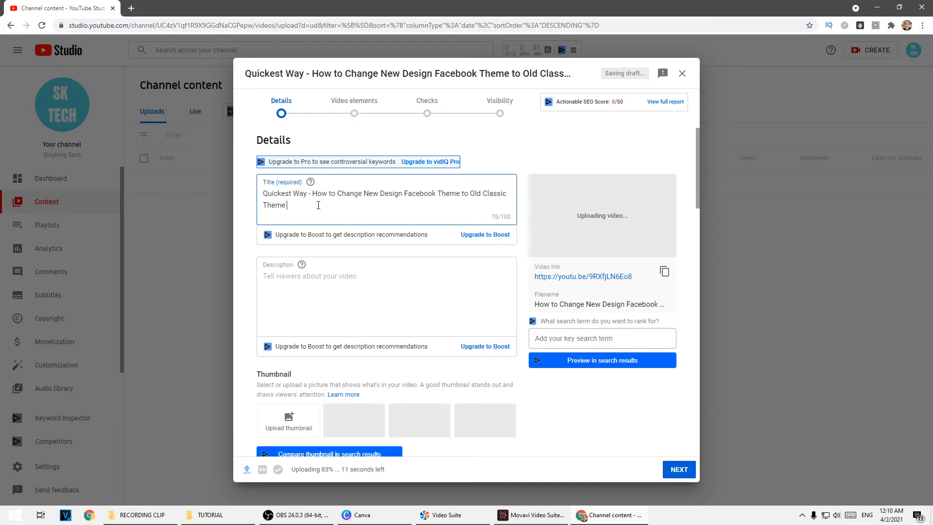
pyautogui.write('2021')
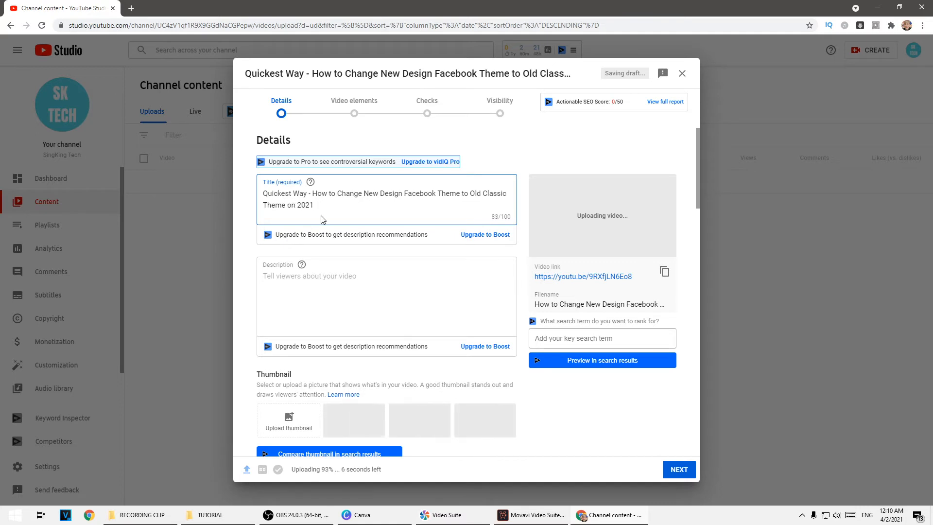
# Step: Begin the video description with "So Today you will be learning on how to change facebook new design"
pyautogui.click(340, 274)
pyautogui.write('S')
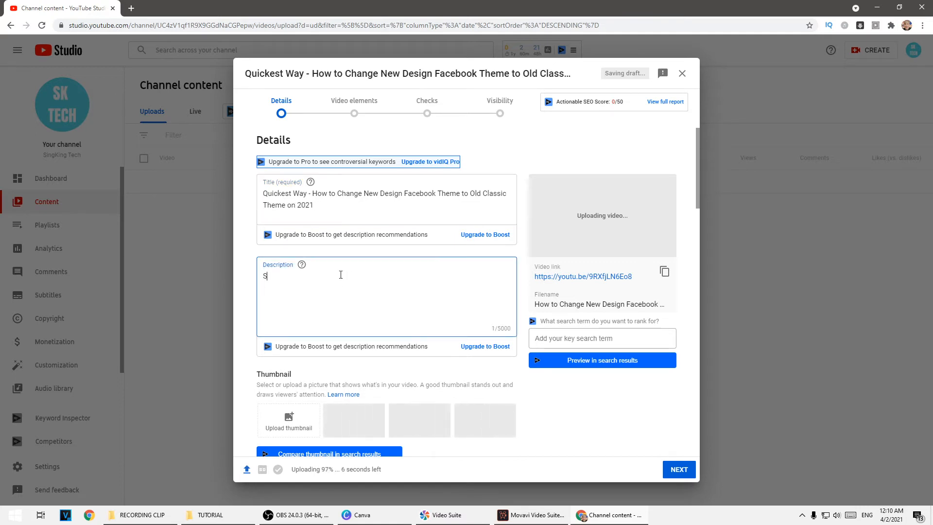
pyautogui.write('o Today You')
pyautogui.press('BackSpace')
pyautogui.press('BackSpace')
pyautogui.press('BackSpace')
pyautogui.press('BackSpace')
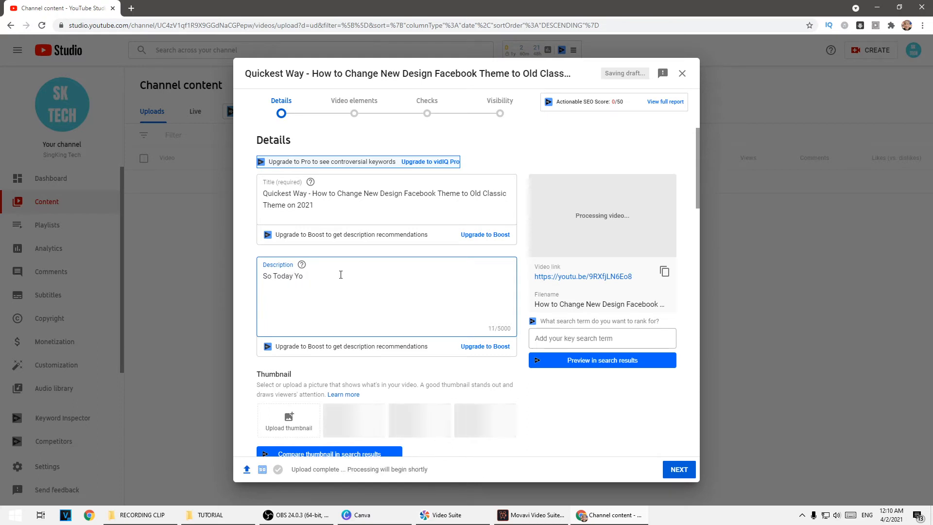
pyautogui.write('you wil')
pyautogui.write('l be learni')
pyautogui.write('ng on h')
pyautogui.press('BackSpace')
pyautogui.write('on how to change facebook')
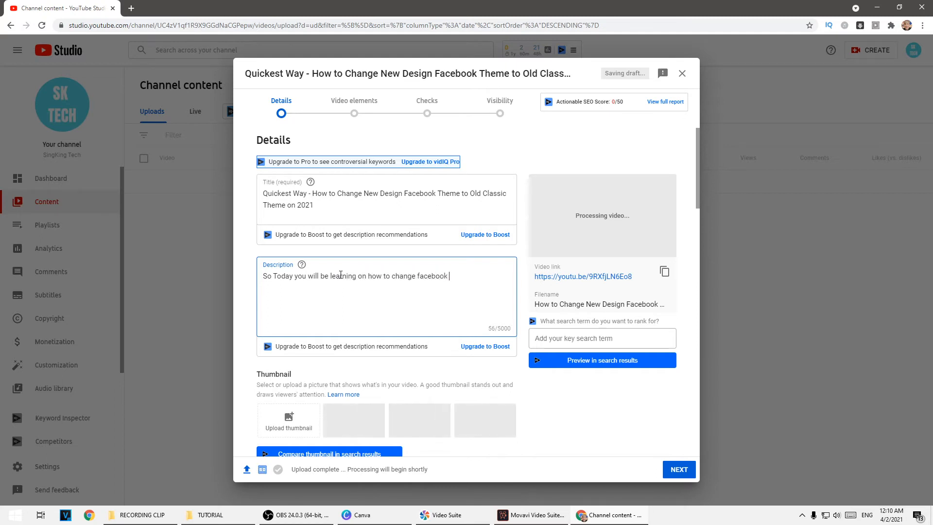
pyautogui.write(' d')
pyautogui.press('BackSpace')
pyautogui.write('new design')
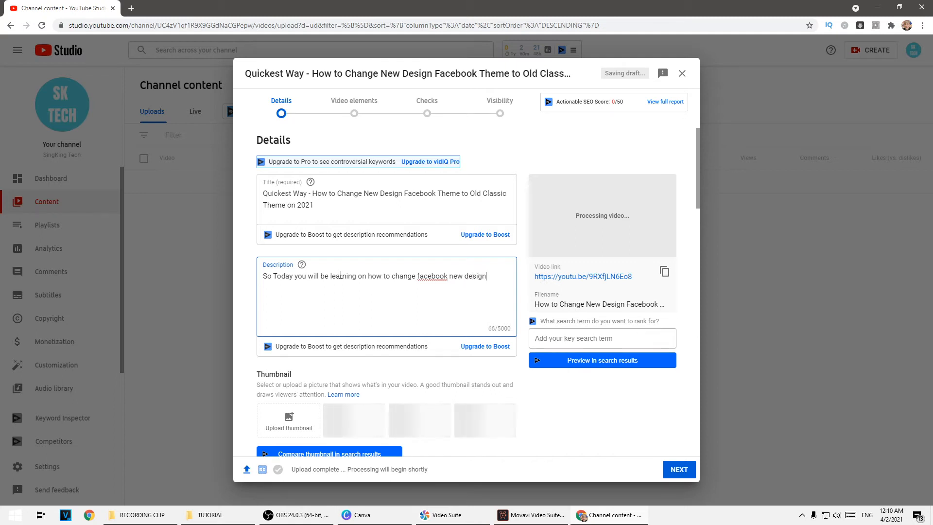
# Step: Finish the description's opening sentence with "theme to old classic theme that will bring you back the old memory" and leave a blank line
pyautogui.write(' theme to old classic theme that y')
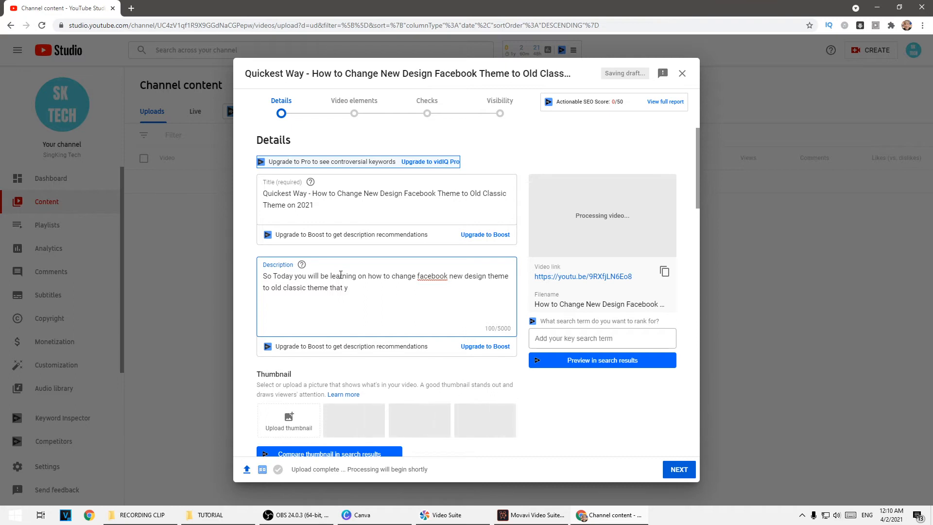
pyautogui.press('BackSpace')
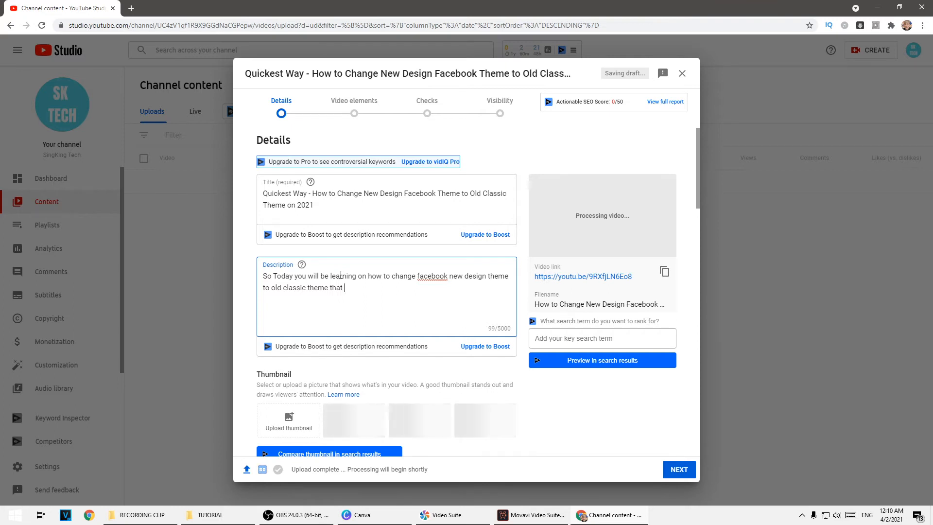
pyautogui.write('will bring')
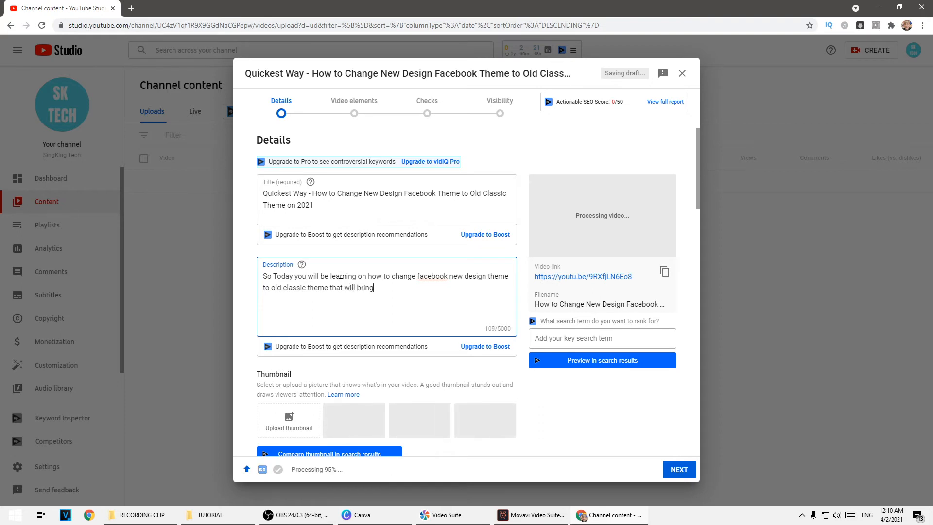
pyautogui.write(' you back the old memeor')
pyautogui.press('BackSpace')
pyautogui.write('ory')
pyautogui.press('Return')
pyautogui.press('Return')
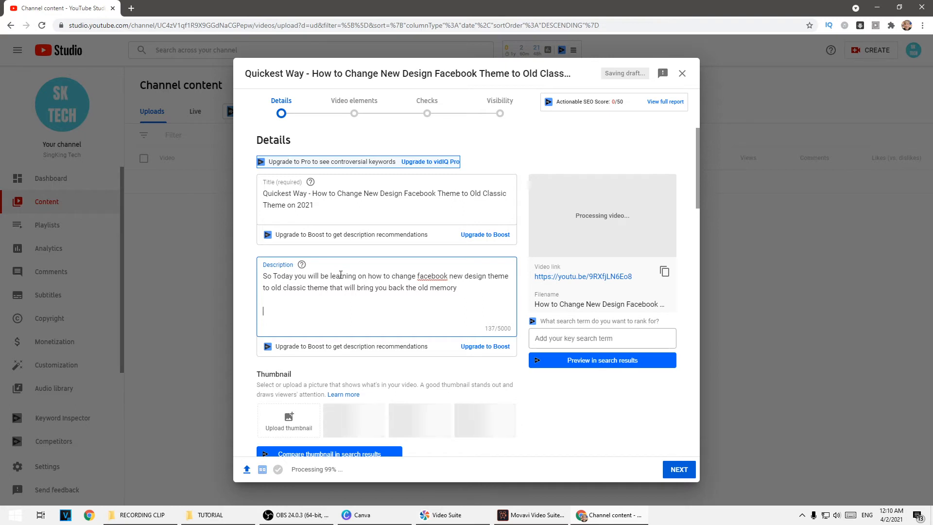
# Step: Start a link line in the description with the word "Link"
pyautogui.write('Link')
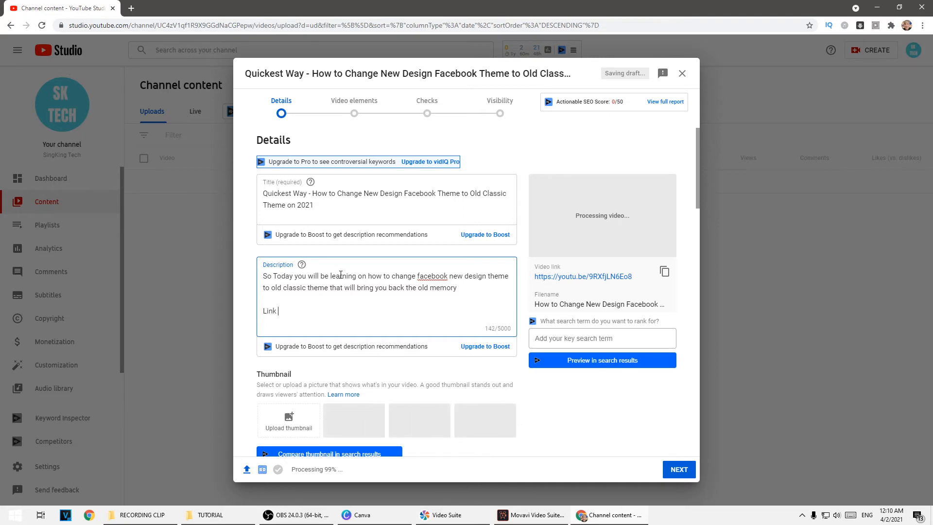
pyautogui.write(' www')
pyautogui.press('BackSpace')
pyautogui.press('BackSpace')
pyautogui.press('BackSpace')
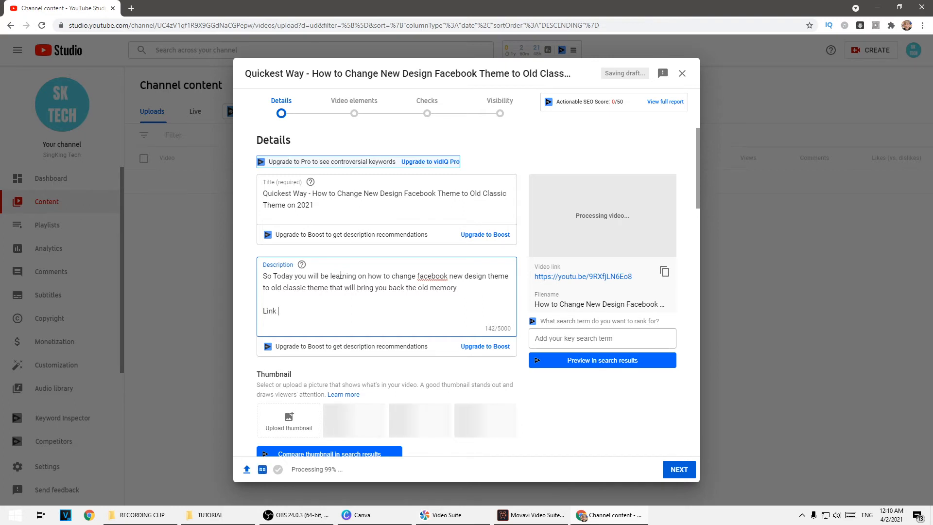
pyautogui.click(131, 8)
pyautogui.write('www.')
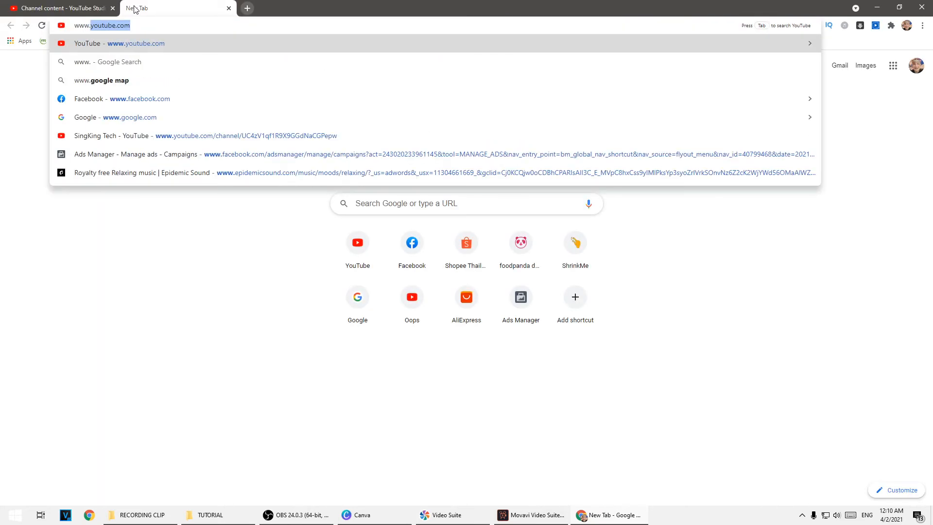
pyautogui.write('swithc')
pyautogui.press('BackSpace')
pyautogui.press('BackSpace')
pyautogui.write('chtoclassic.com')
pyautogui.press('Return')
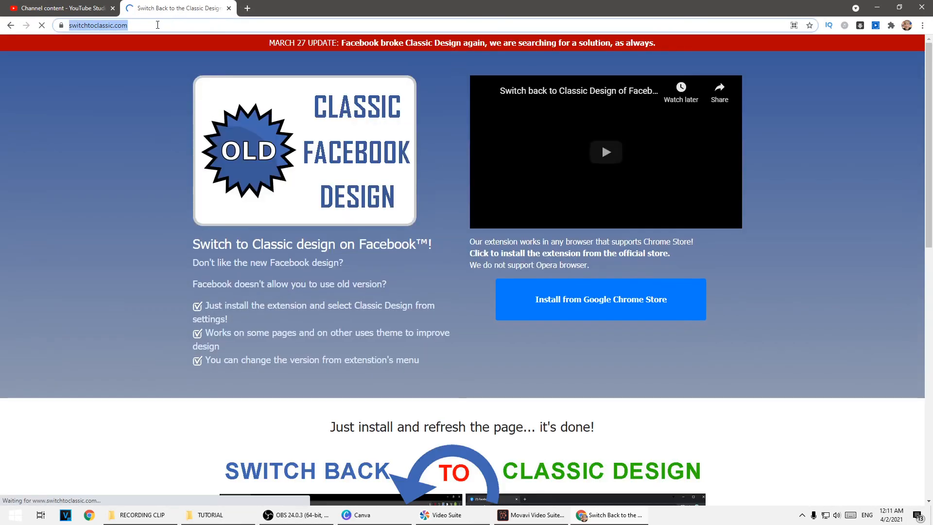
pyautogui.click(68, 8)
pyautogui.write('https://www.switchtoclassic.com/')
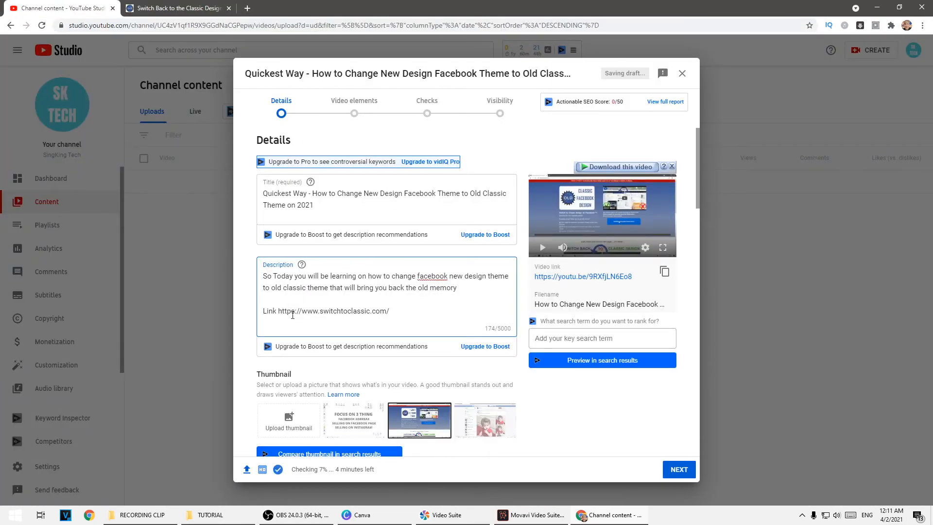
pyautogui.write(':')
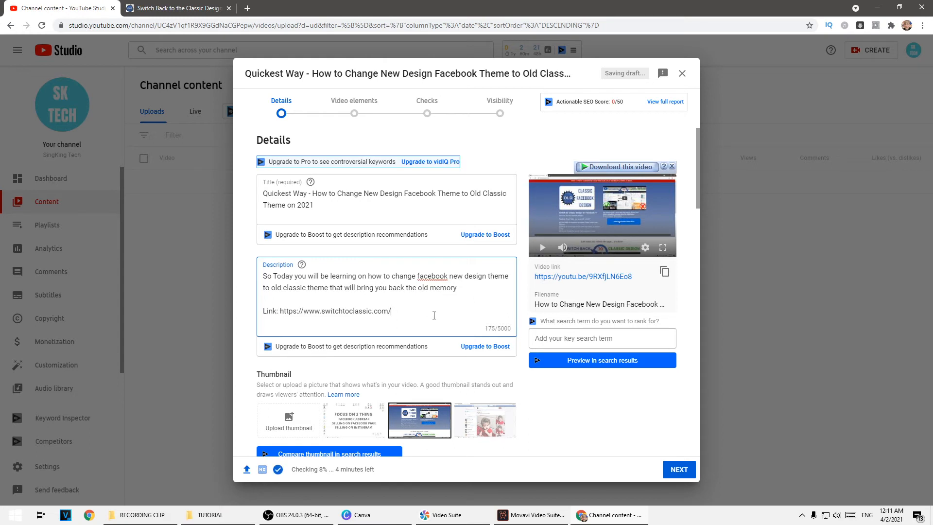
pyautogui.press('Return')
pyautogui.press('Return')
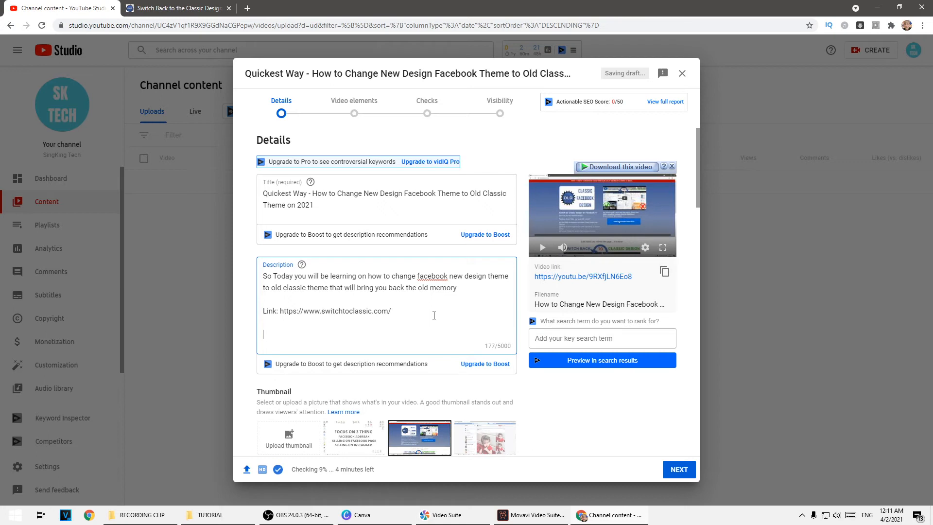
# Step: Close the description with "Thank you guys for watching and keep supporting my video"
pyautogui.write('Thank you')
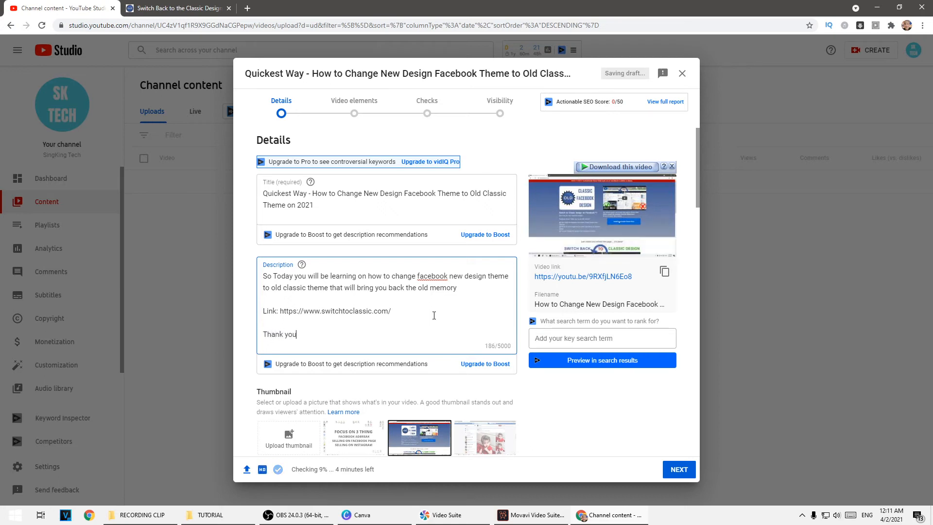
pyautogui.write(' guys for s')
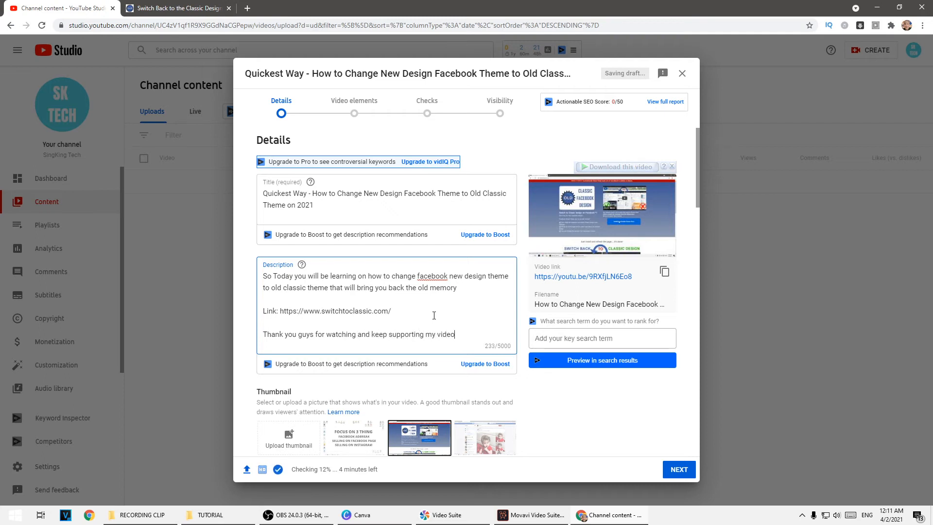
pyautogui.press('Return')
pyautogui.press('Return')
# Step: Upload the "Classic Facebook Fast 2021" image from the Downloads folder as the video's thumbnail
pyautogui.scroll(-2, 316, 350)
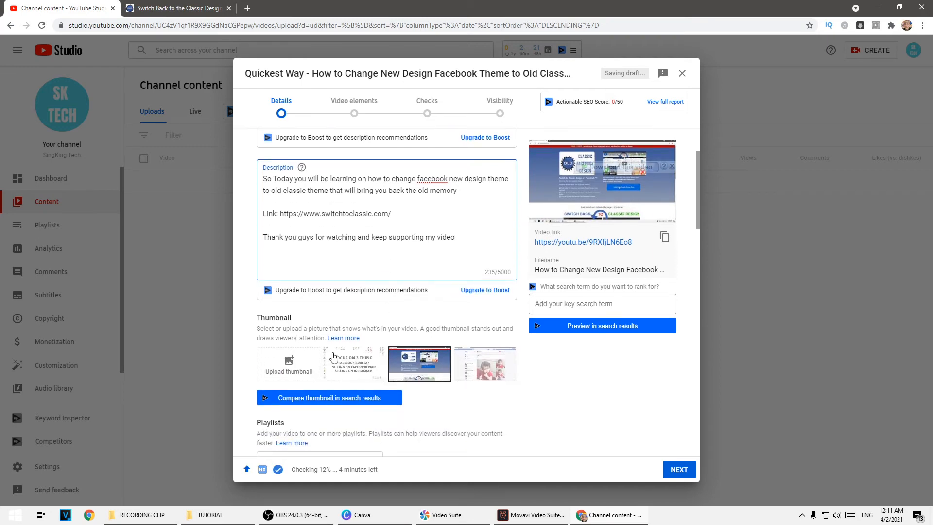
pyautogui.click(289, 370)
pyautogui.click(67, 123)
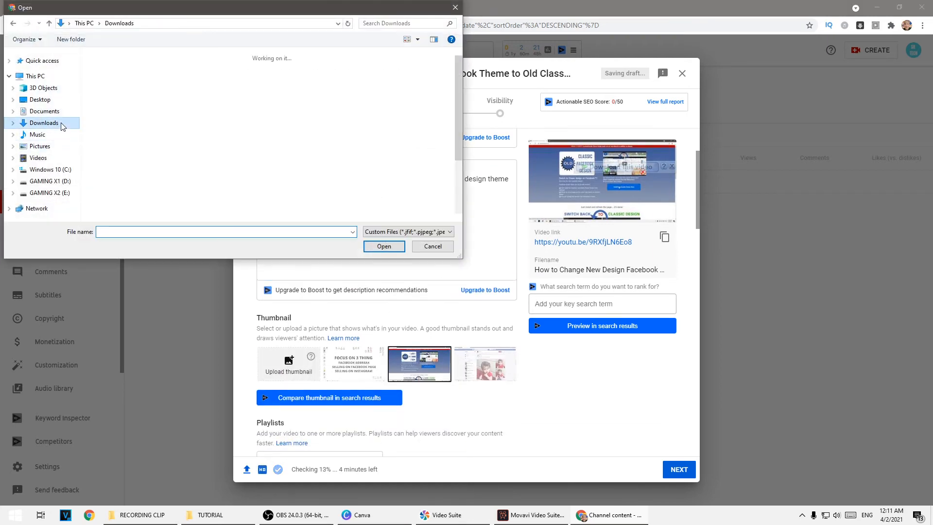
pyautogui.click(107, 97)
pyautogui.click(384, 247)
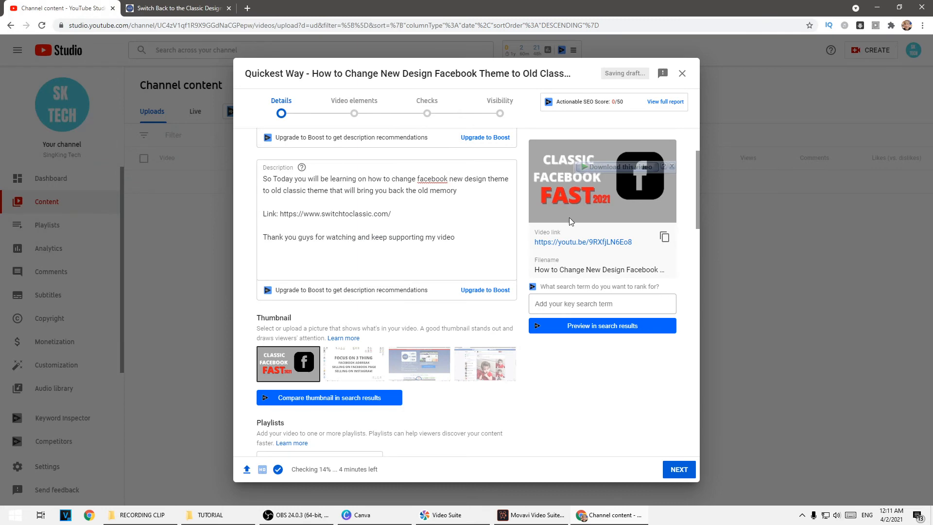
# Step: Add the tags "change facebook theme" and "facebook classic theme", plus the recommended tag "how to change facebook theme"
pyautogui.scroll(-4, 392, 267)
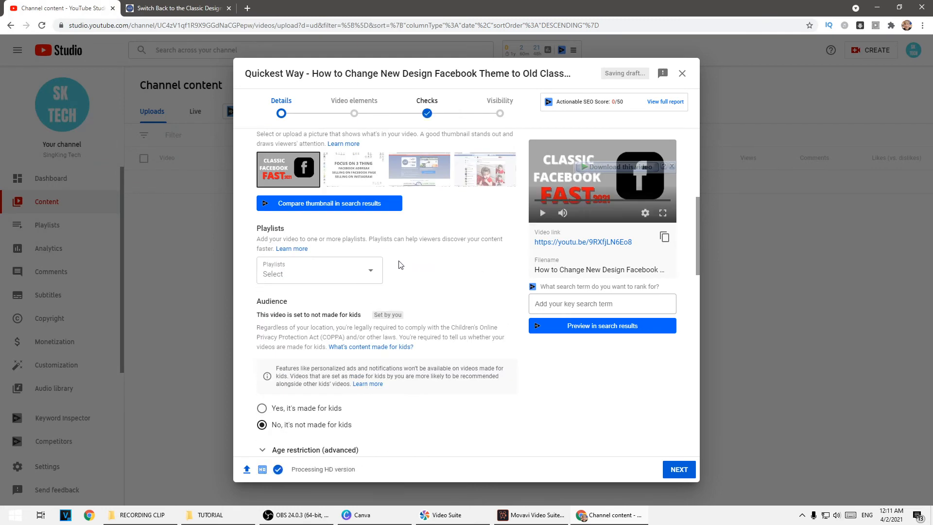
pyautogui.scroll(-3, 331, 282)
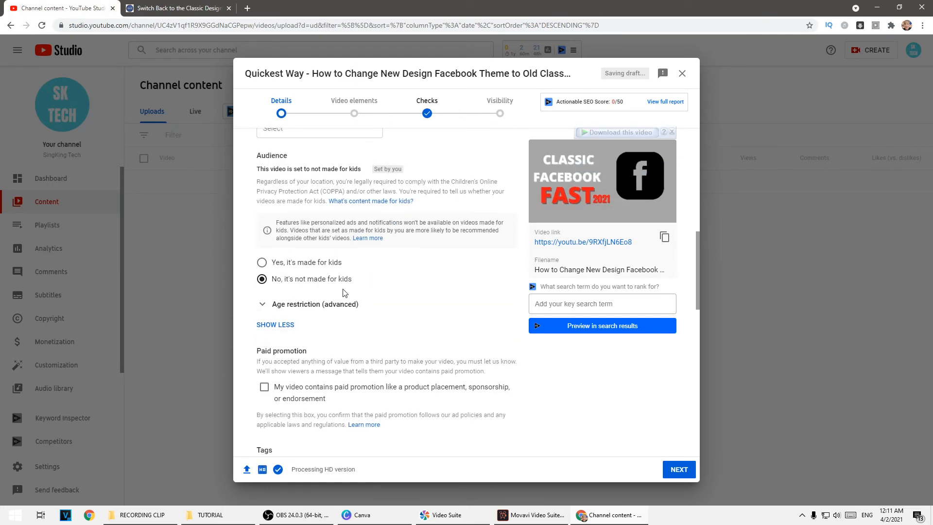
pyautogui.scroll(-3, 344, 292)
pyautogui.scroll(-3, 302, 313)
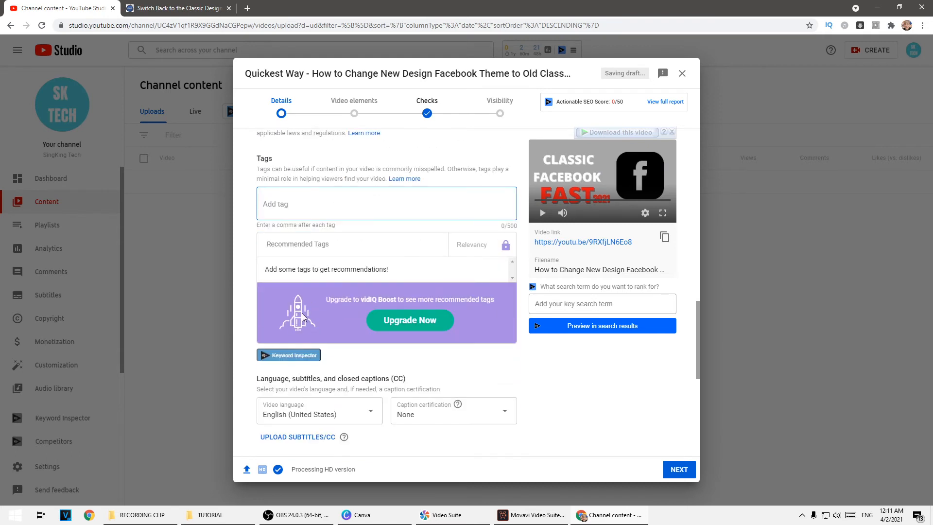
pyautogui.scroll(1, 301, 315)
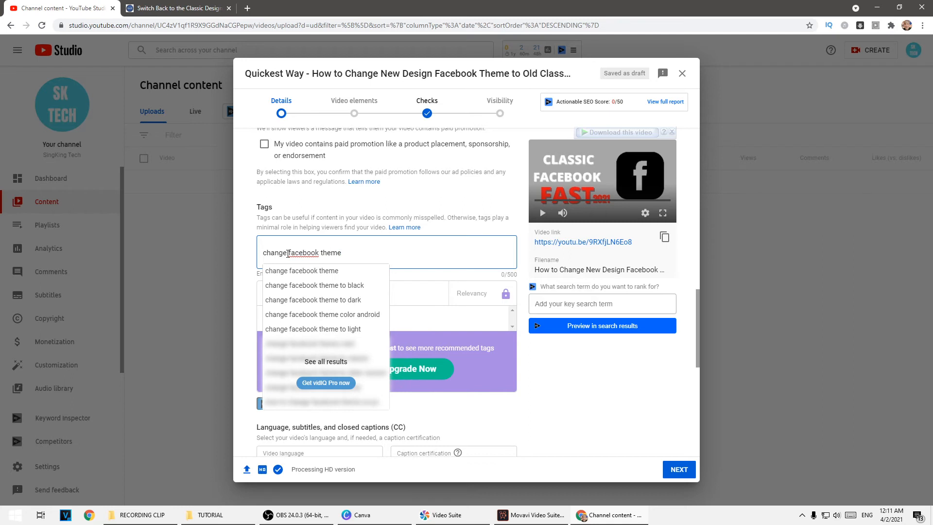
pyautogui.press('Return')
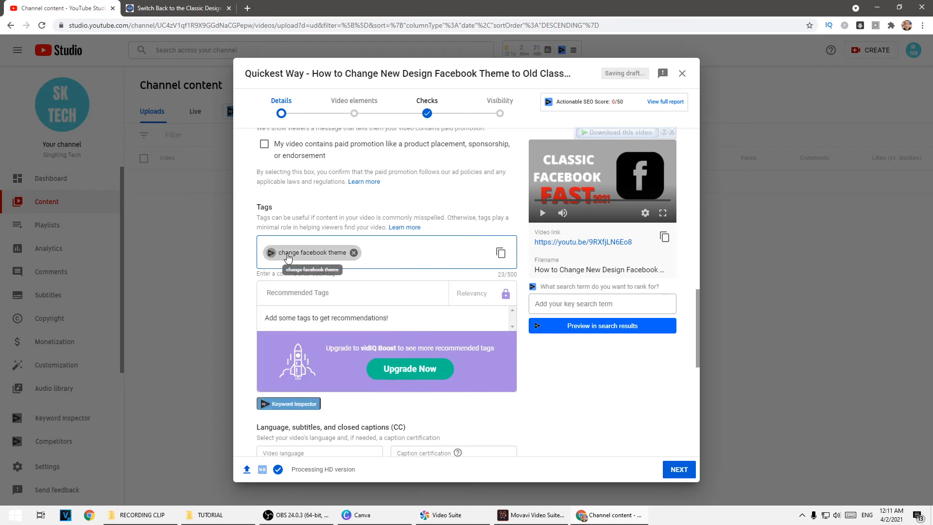
pyautogui.write('facebook clas')
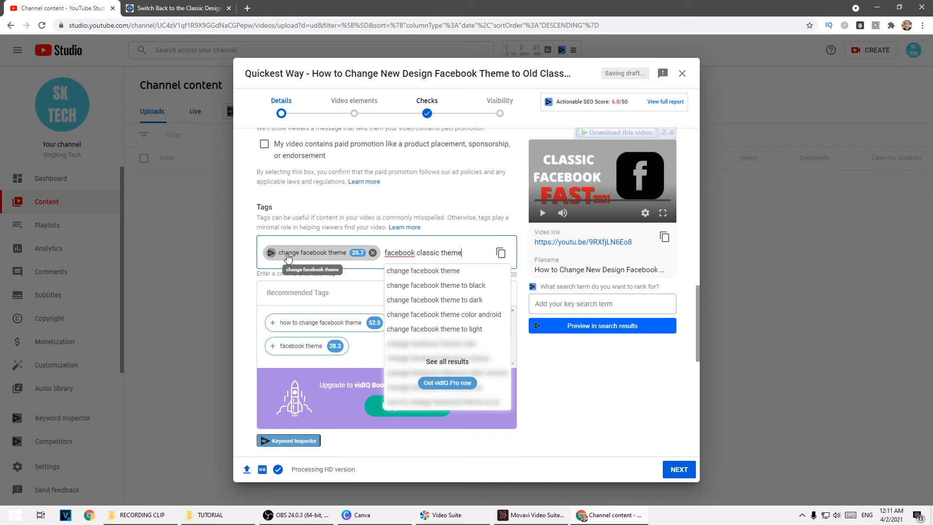
pyautogui.write('sic theme')
pyautogui.press('Return')
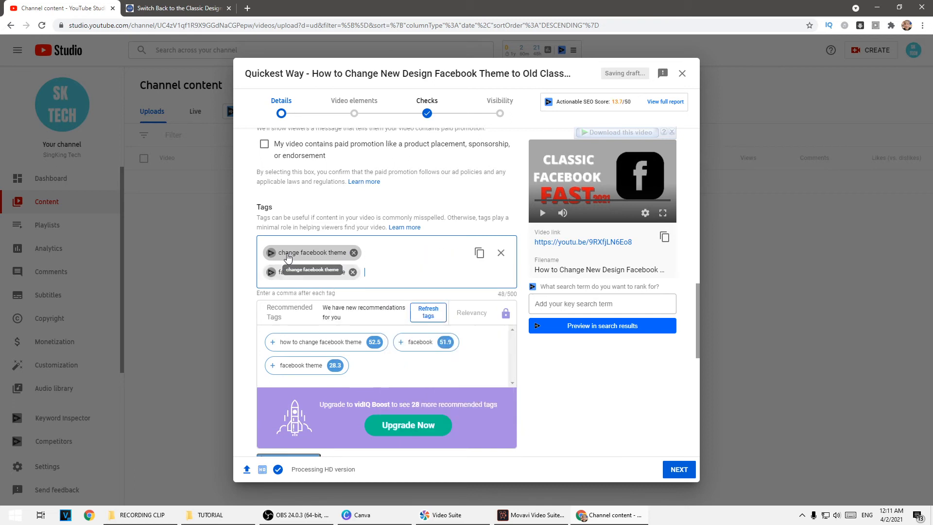
pyautogui.click(273, 343)
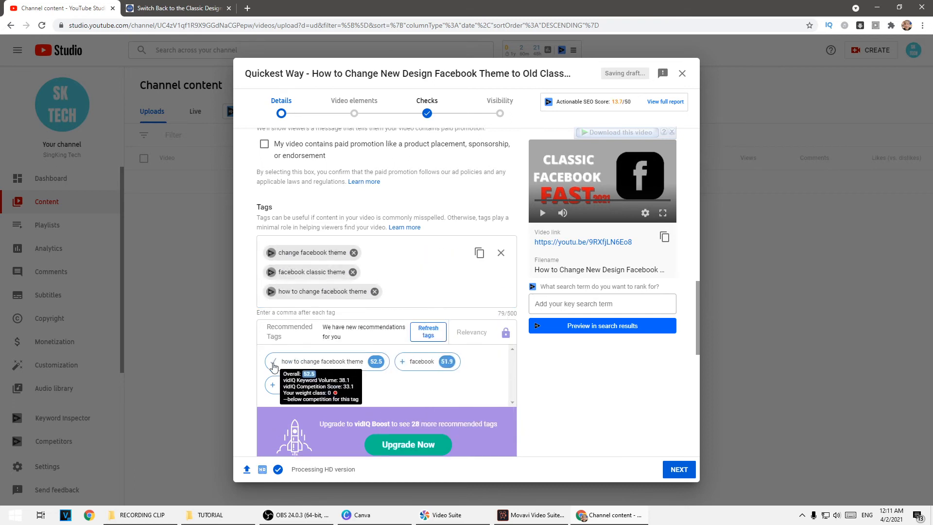
# Step: Add the recommended tags "facebook theme" and "facebook", and enter "how to change" as another tag
pyautogui.click(277, 385)
pyautogui.click(402, 379)
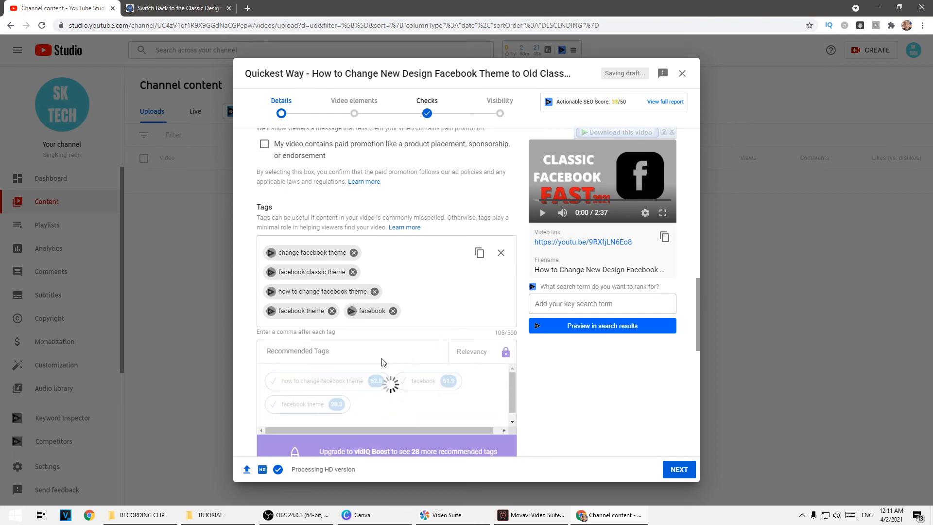
pyautogui.click(428, 305)
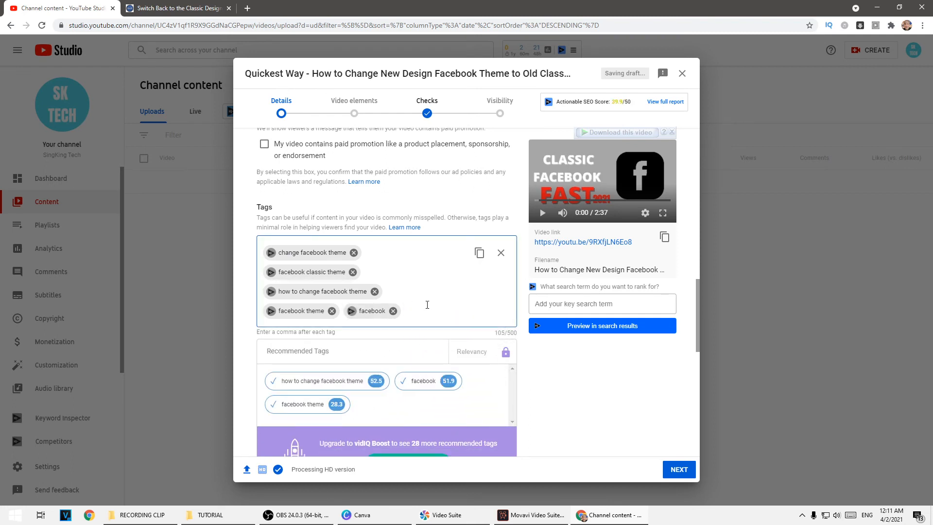
pyautogui.write('how to change')
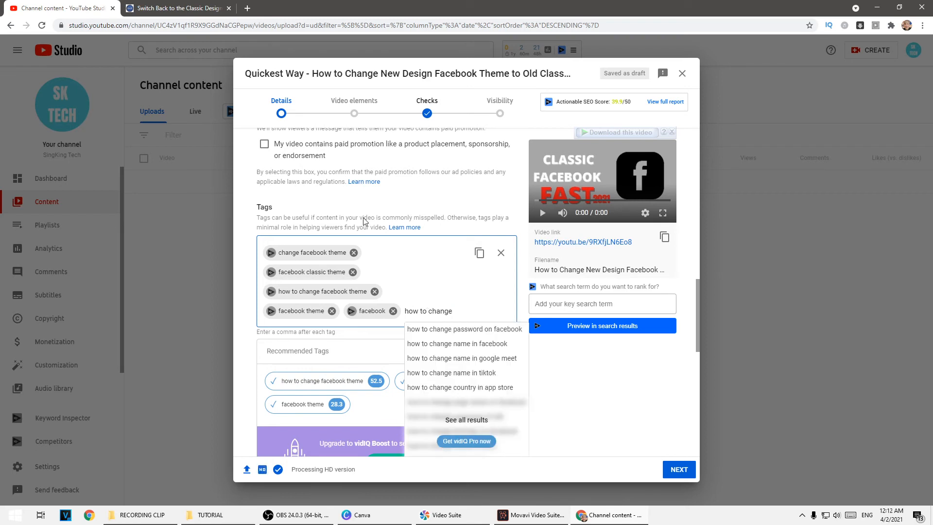
# Step: Open YouTube in a new browser tab and enter the search phrase "how to change facebook design back" using its suggestions
pyautogui.click(247, 8)
pyautogui.write('youtube')
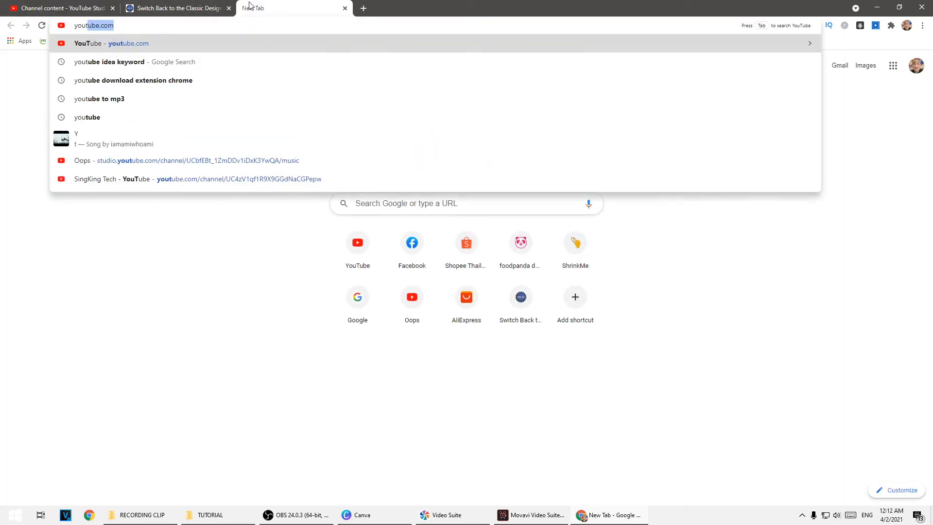
pyautogui.press('Return')
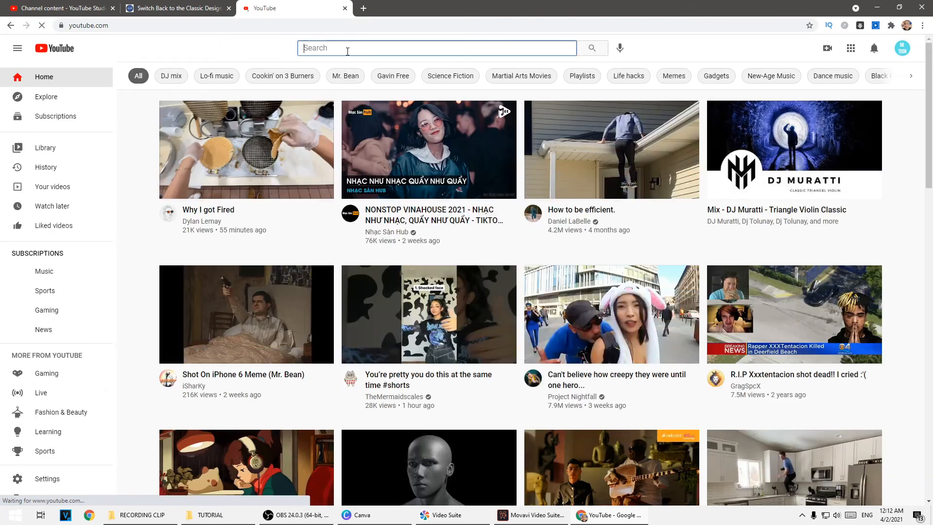
pyautogui.click(347, 48)
pyautogui.write('how to ch')
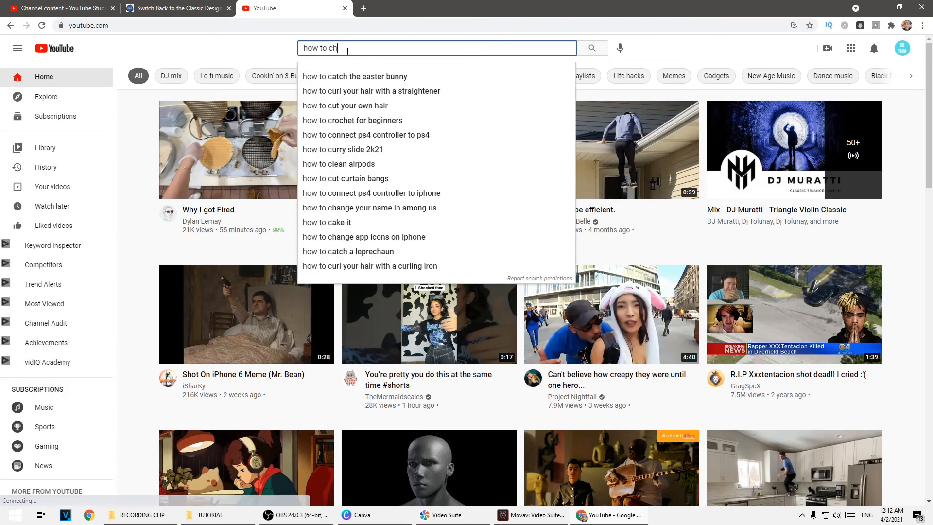
pyautogui.write('ange facebook d')
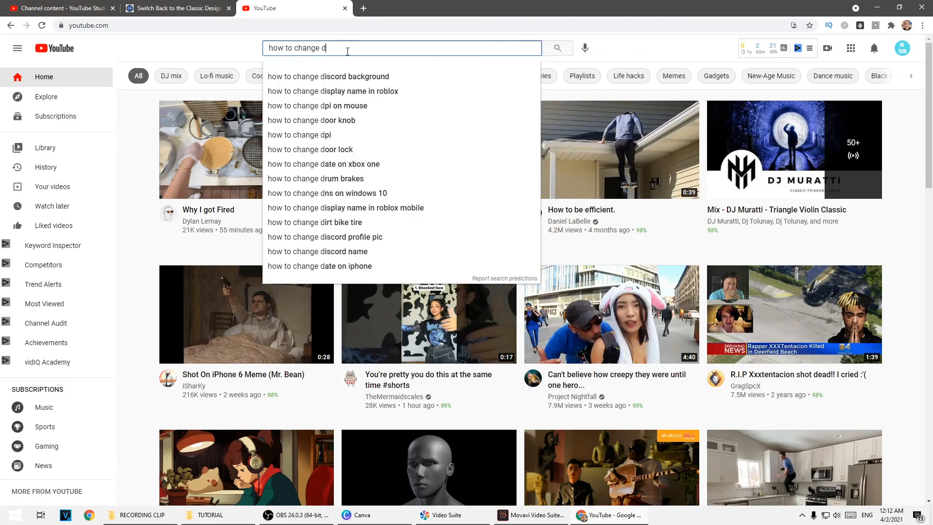
pyautogui.write('esi')
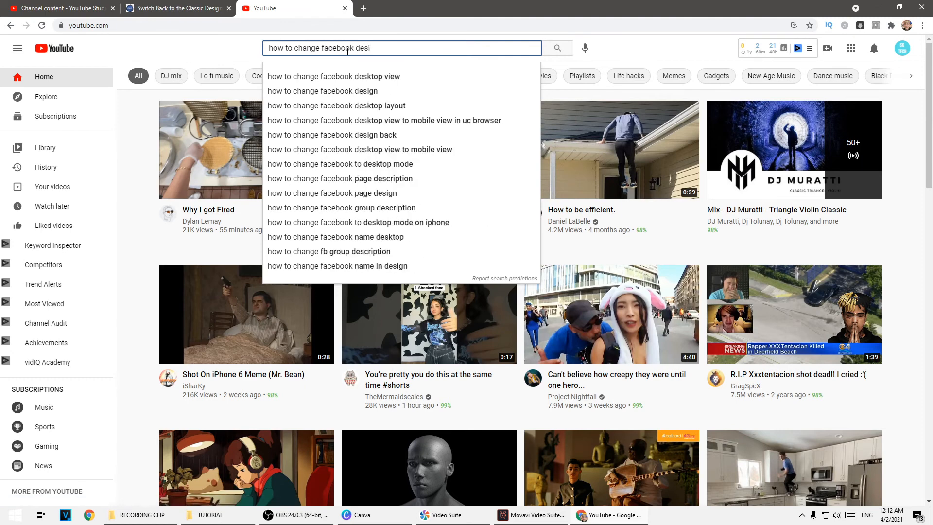
pyautogui.write('gn back')
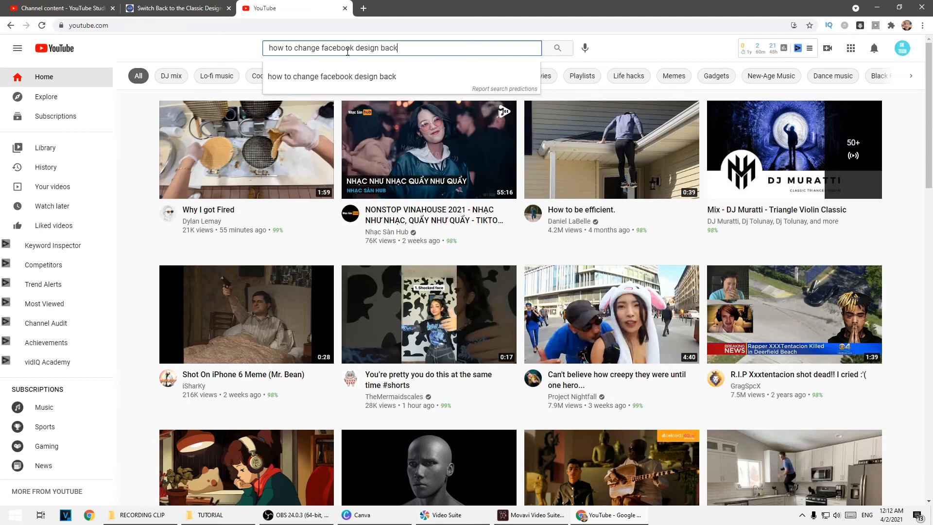
# Step: Copy the phrase "how to change facebook design back" into the video upload's tags
pyautogui.hotkey('ctrl', 'a')
pyautogui.hotkey('ctrl', 'c')
pyautogui.click(58, 8)
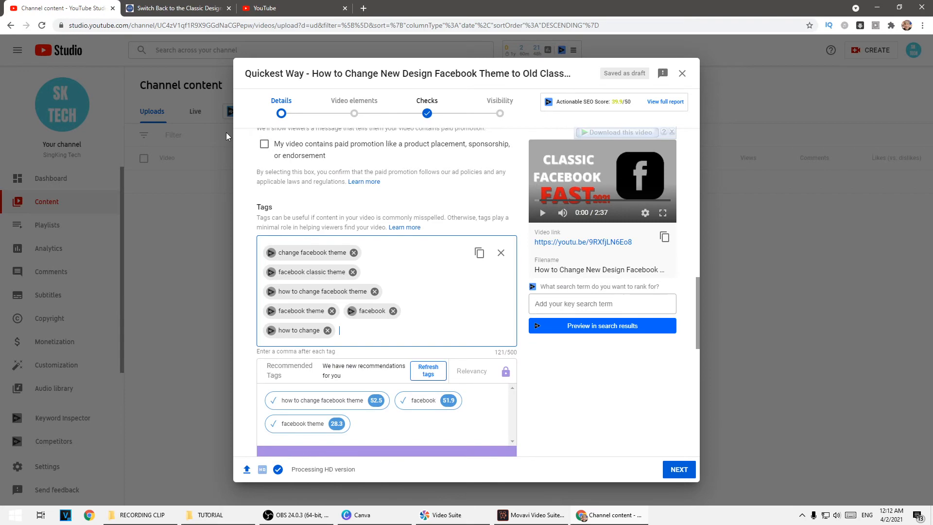
pyautogui.hotkey('ctrl', 'v')
pyautogui.press('Return')
# Step: Change the YouTube search phrase to "how to change facebook classic view" and select the whole phrase for copying
pyautogui.click(311, 9)
pyautogui.moveTo(416, 48); pyautogui.dragTo(357, 48)
pyautogui.click(356, 45)
pyautogui.press('BackSpace')
pyautogui.write('classic ')
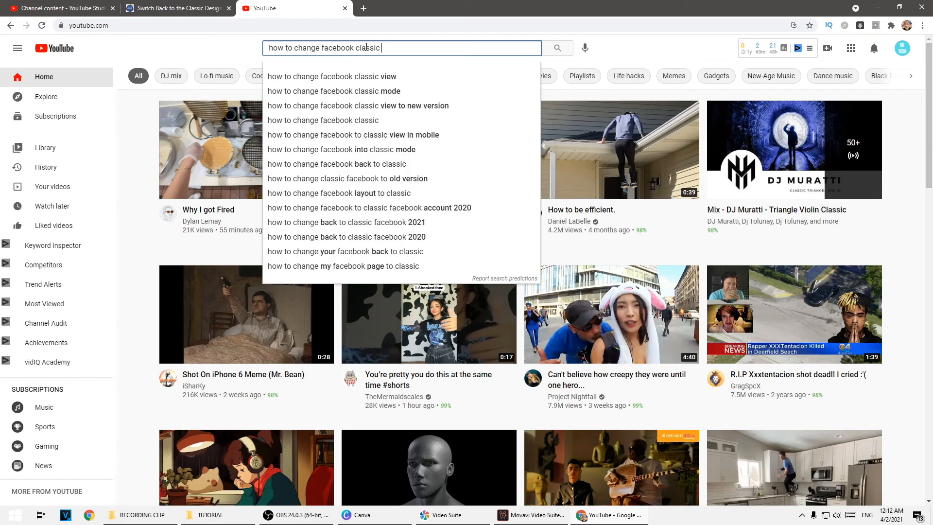
pyautogui.write('view')
pyautogui.hotkey('ctrl', 'a')
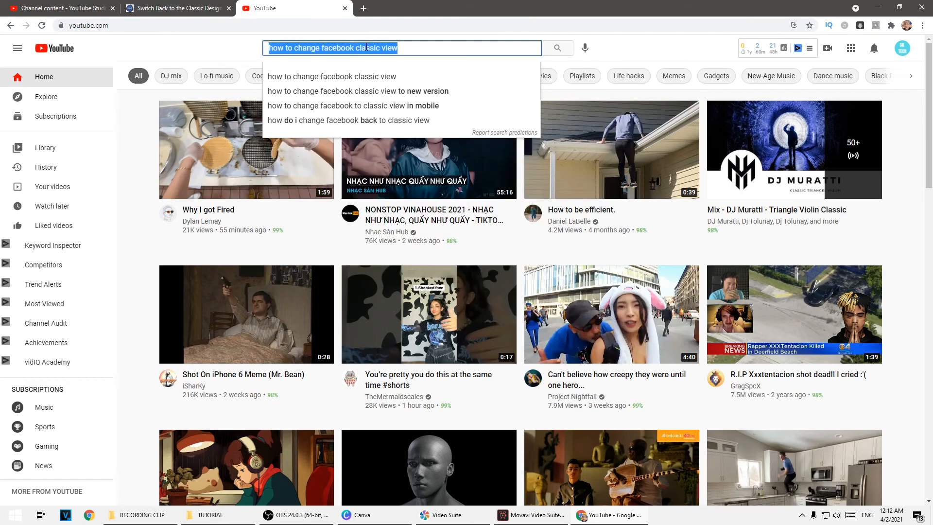
# Step: Add "how to change facebook classic view" to the video's tags and refresh the recommended tags
pyautogui.click(100, 8)
pyautogui.hotkey('ctrl', 'v')
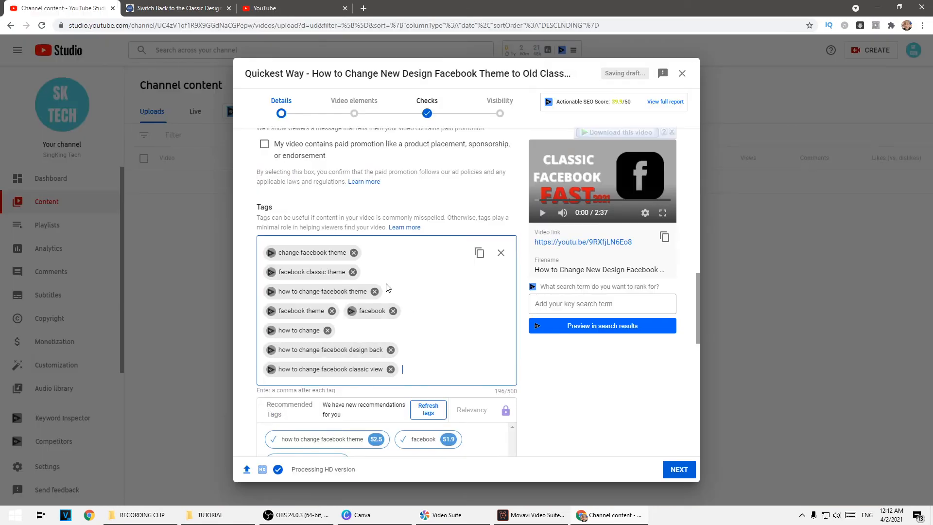
pyautogui.click(418, 405)
pyautogui.scroll(-2, 400, 257)
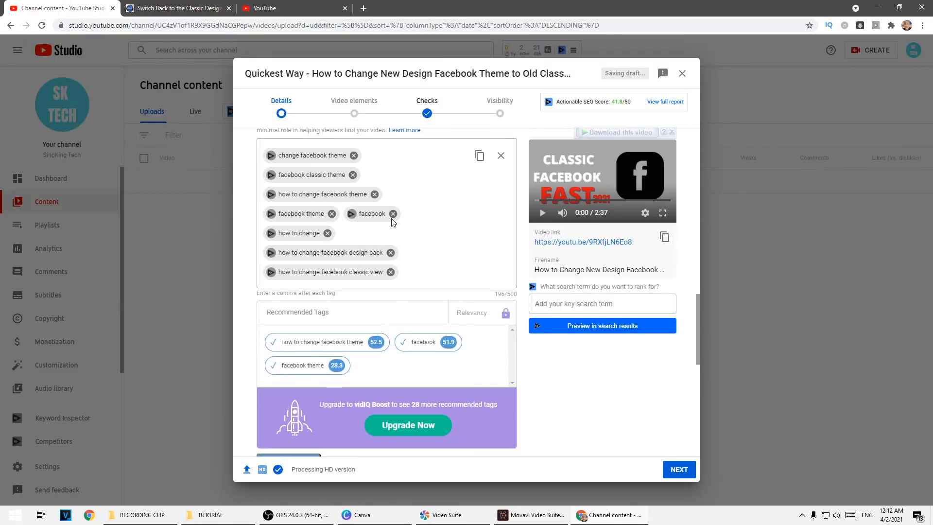
# Step: Replace the YouTube search phrase with "facebook classic mode" and copy it
pyautogui.click(315, 9)
pyautogui.click(418, 38)
pyautogui.click(412, 50)
pyautogui.press('BackSpace')
pyautogui.press('BackSpace')
pyautogui.press('BackSpace')
pyautogui.press('BackSpace')
pyautogui.moveTo(412, 50); pyautogui.dragTo(244, 45)
pyautogui.write('facebook')
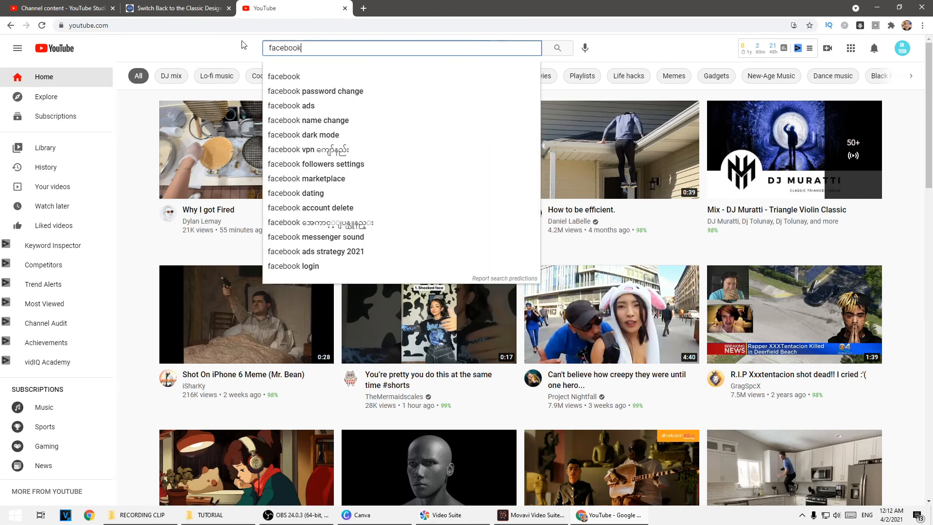
pyautogui.write(' classic mode')
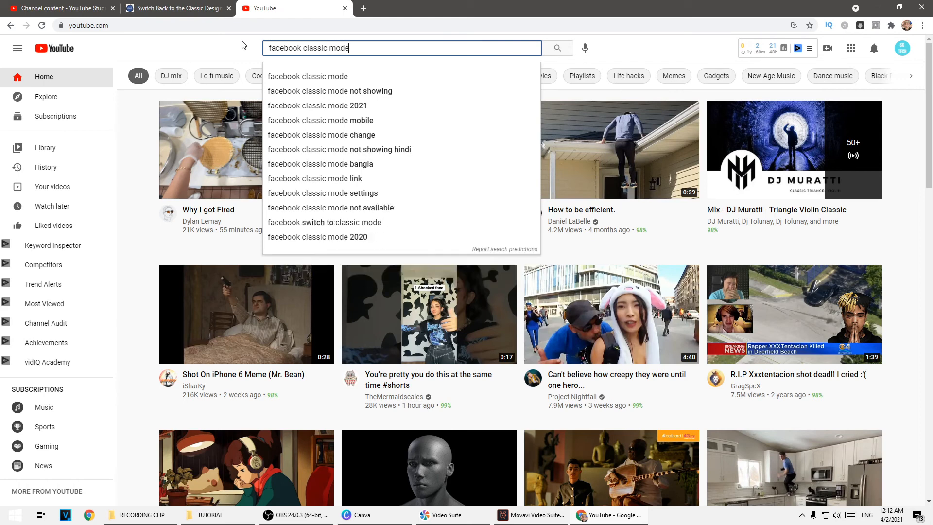
pyautogui.moveTo(366, 48); pyautogui.dragTo(243, 39)
pyautogui.hotkey('ctrl', 'c')
# Step: Add the tags "facebook classic mode" and "facebook classic mode 2021" to the video upload
pyautogui.click(42, 6)
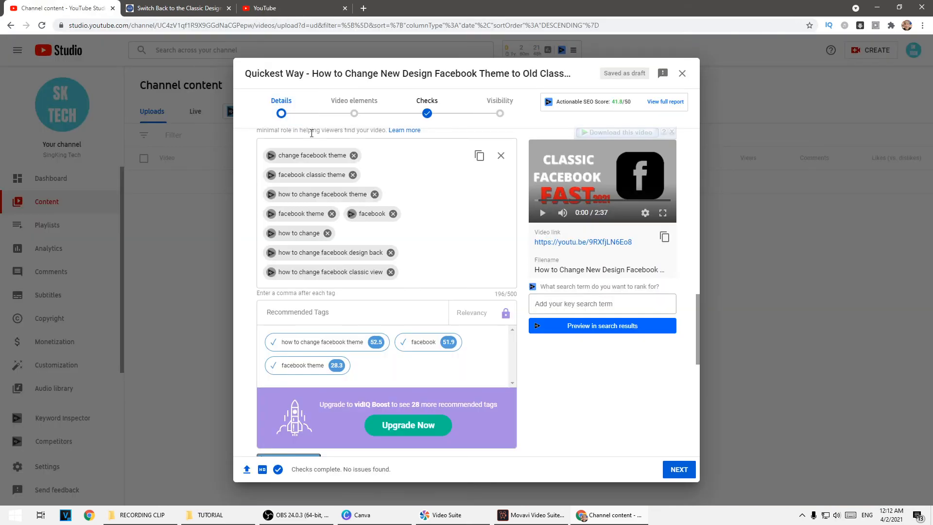
pyautogui.click(426, 279)
pyautogui.hotkey('ctrl', 'v')
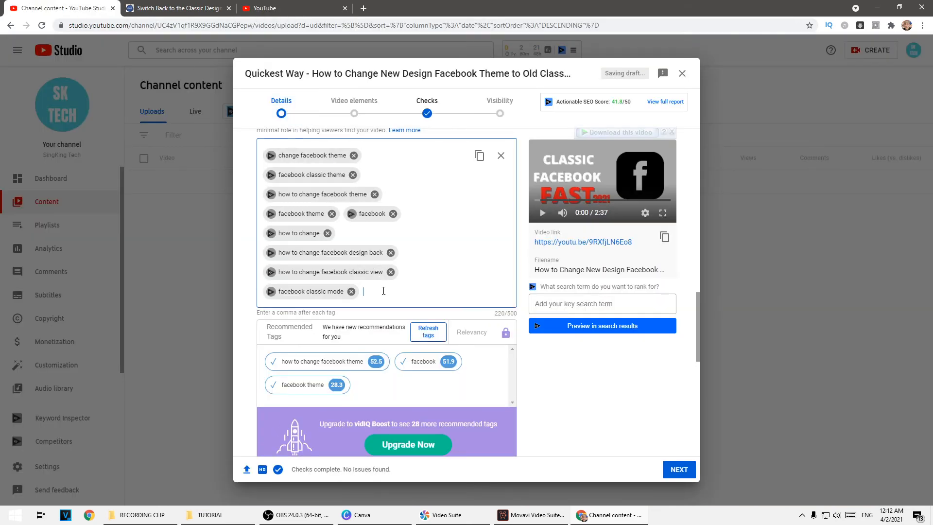
pyautogui.write('facebook classic mode 2021')
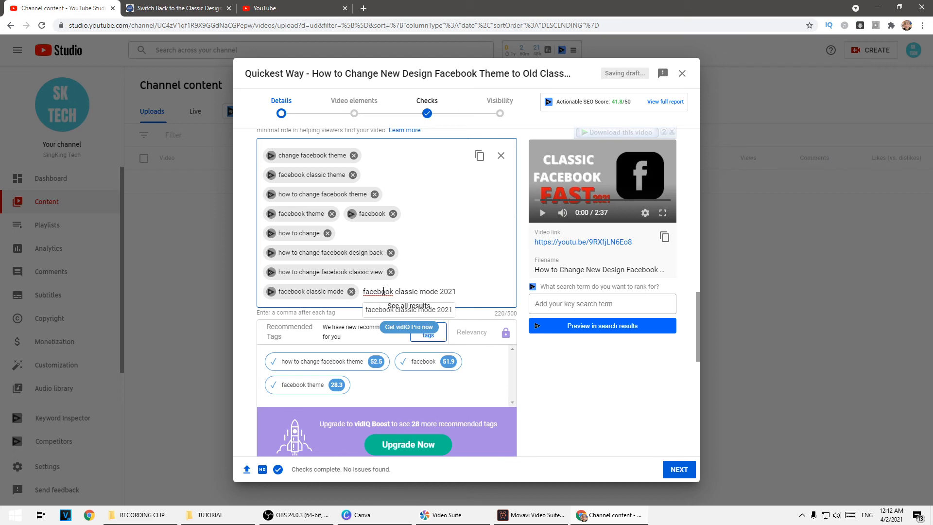
pyautogui.press('Return')
# Step: Review the video's tags, language, recording and license settings, as well as its title and description
pyautogui.scroll(3, 417, 277)
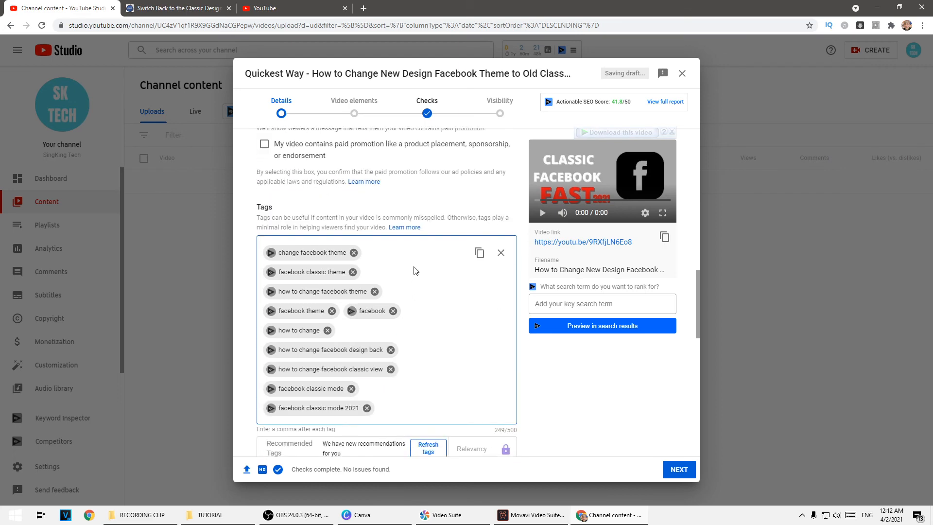
pyautogui.scroll(-3, 415, 272)
pyautogui.scroll(-3, 413, 270)
pyautogui.scroll(4, 353, 277)
pyautogui.scroll(-6, 353, 277)
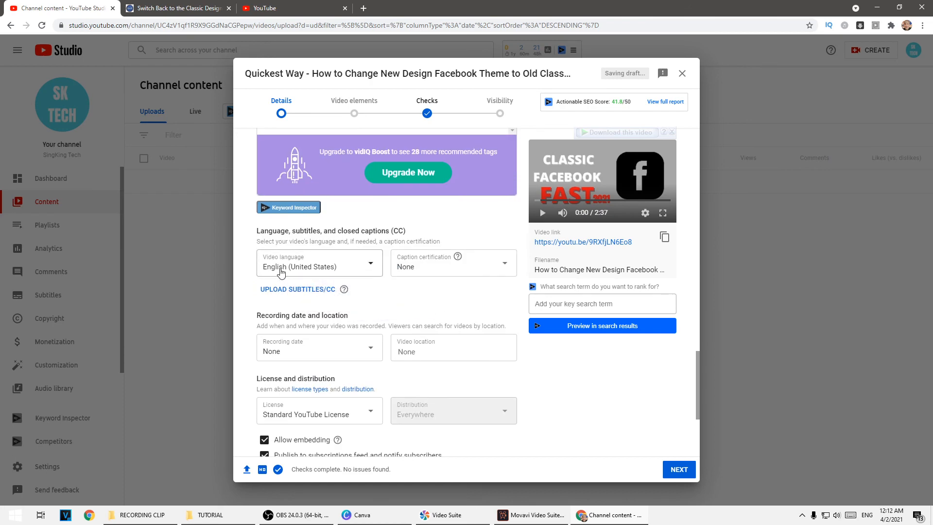
pyautogui.scroll(-3, 433, 277)
pyautogui.scroll(15, 434, 327)
pyautogui.scroll(8, 349, 248)
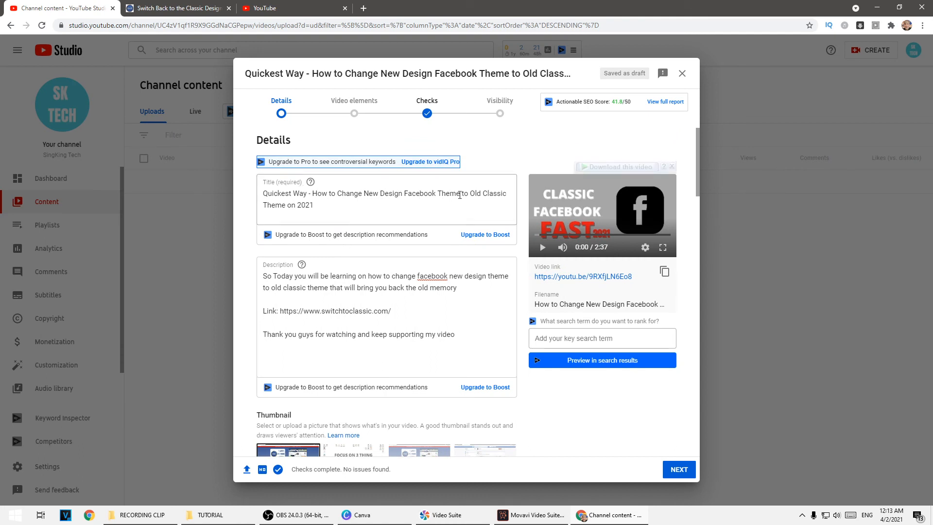
# Step: Insert "Mod" before "on 2021" in the title and correct "facebook" to "Facebook" in the description
pyautogui.moveTo(286, 204); pyautogui.dragTo(266, 205)
pyautogui.click(284, 206)
pyautogui.write('Mod')
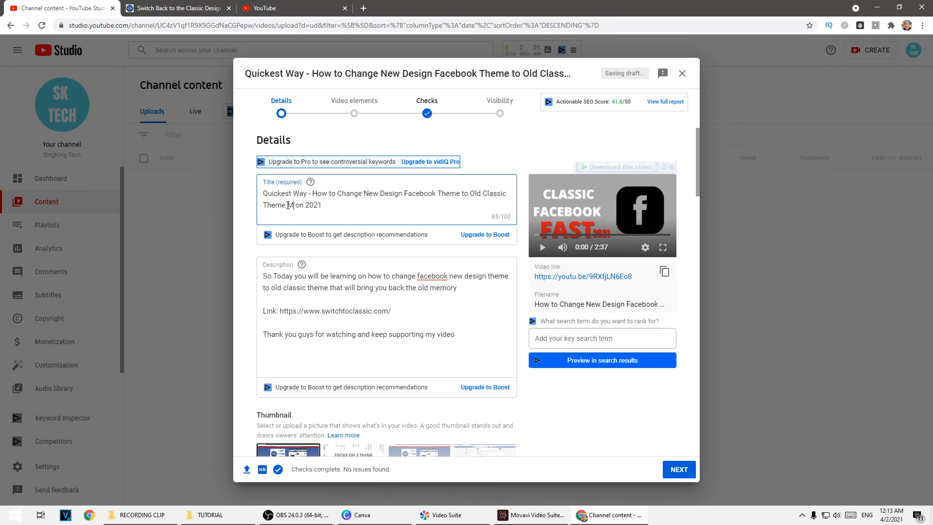
pyautogui.click(433, 316)
pyautogui.rightClick(426, 276)
pyautogui.click(440, 284)
# Step: Continue without adding an end screen or cards, publish the video with Public visibility, and close the sharing dialog
pyautogui.click(678, 469)
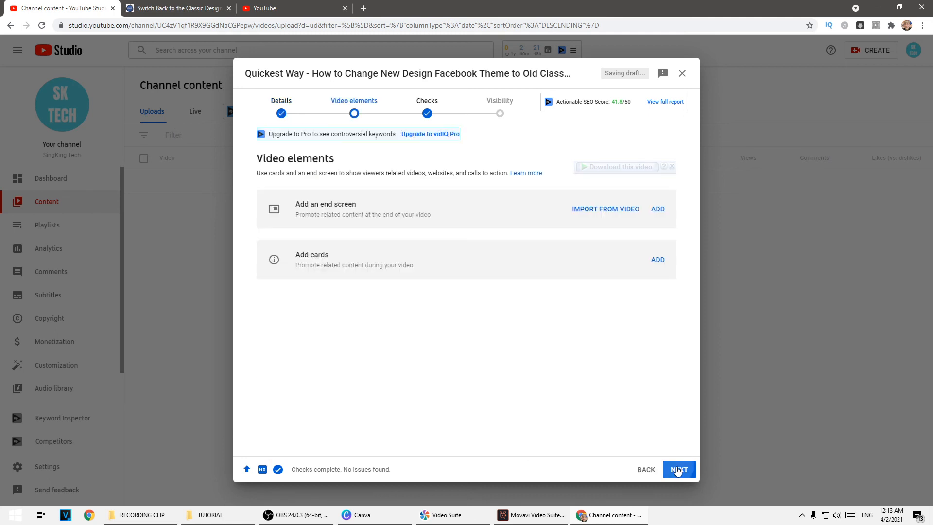
pyautogui.click(678, 470)
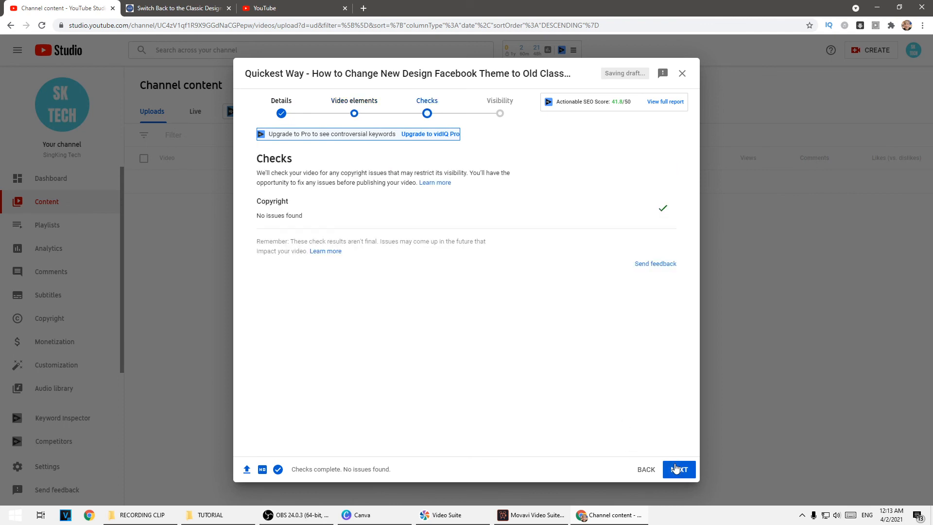
pyautogui.click(678, 470)
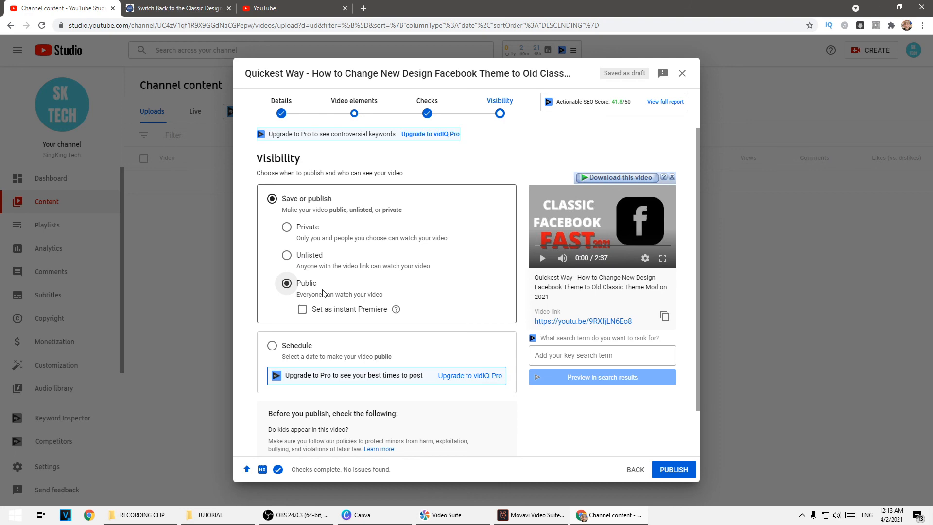
pyautogui.click(686, 474)
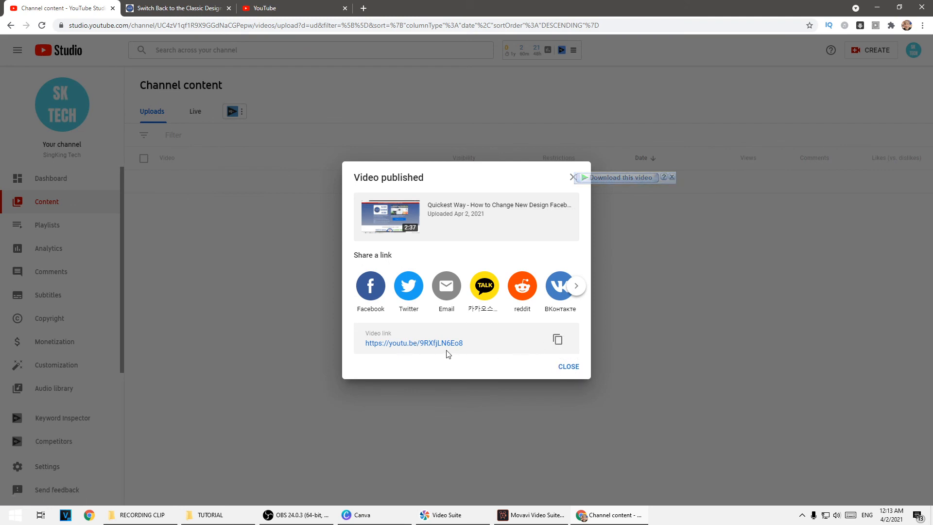
pyautogui.click(570, 368)
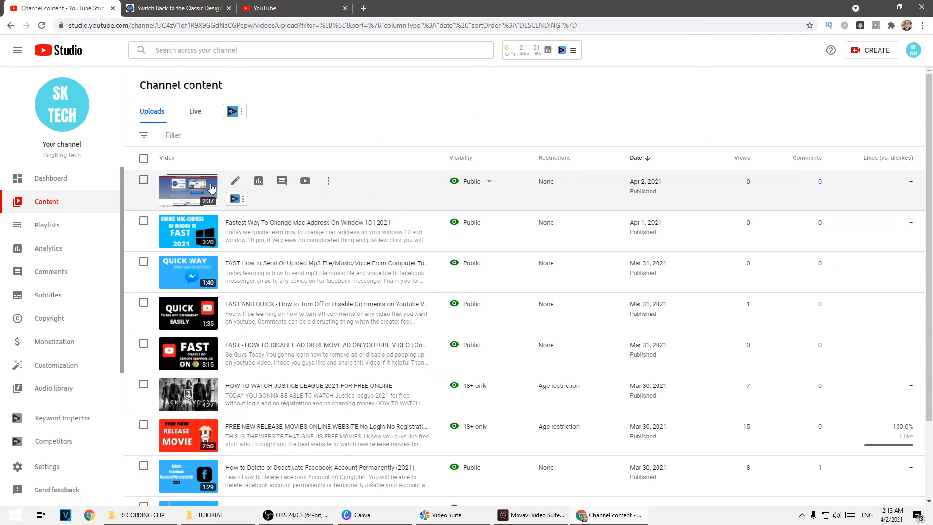
# Step: Open the published video's details, replace its thumbnail with the "Classic Facebook Fast 2021" image, and save the change
pyautogui.click(192, 189)
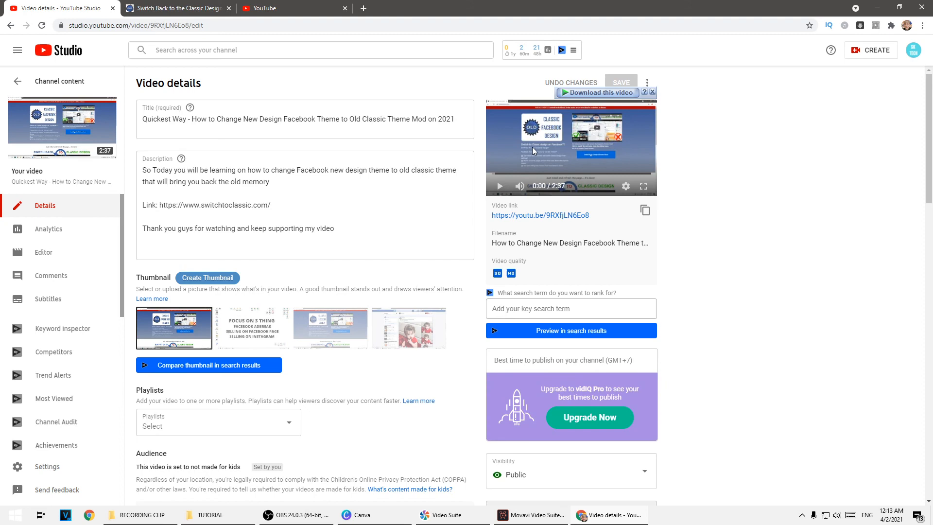
pyautogui.click(207, 315)
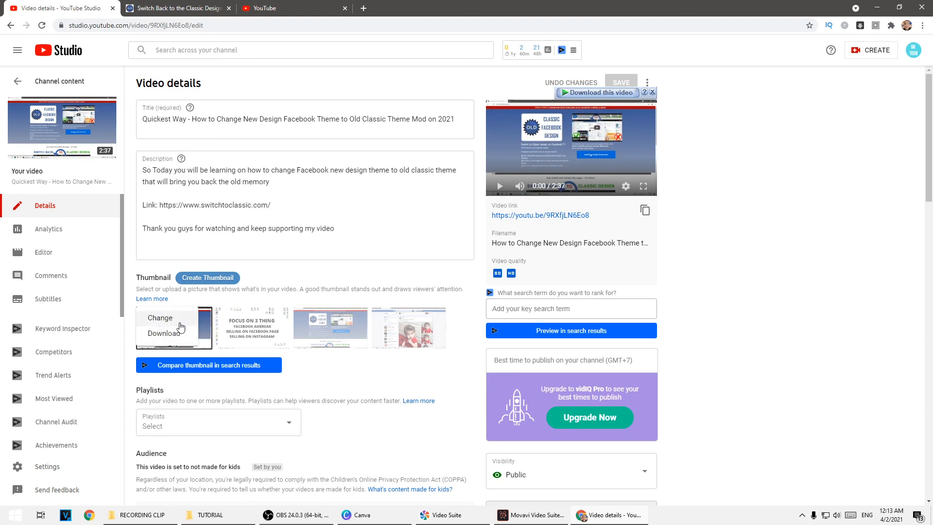
pyautogui.click(160, 315)
pyautogui.click(111, 97)
pyautogui.click(383, 246)
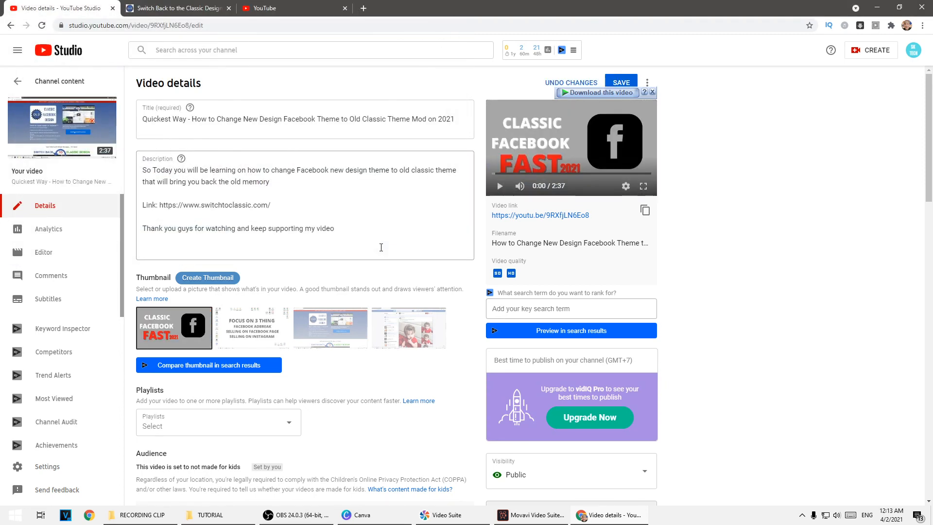
pyautogui.click(622, 83)
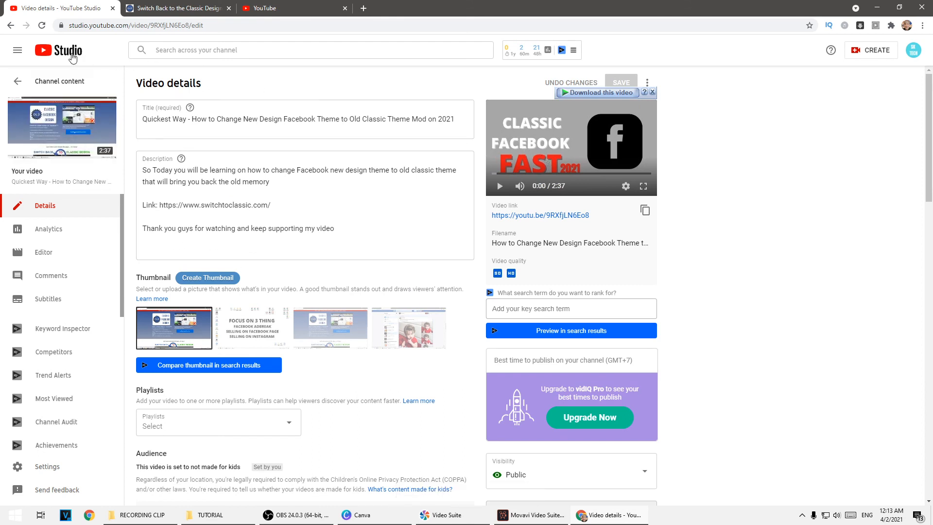
# Step: Open your channel page from the account options
pyautogui.click(913, 50)
pyautogui.click(823, 107)
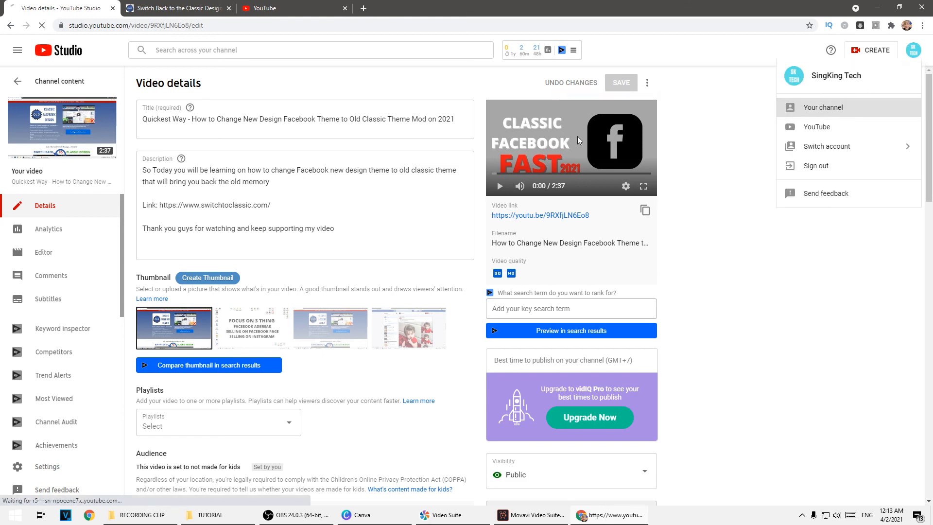